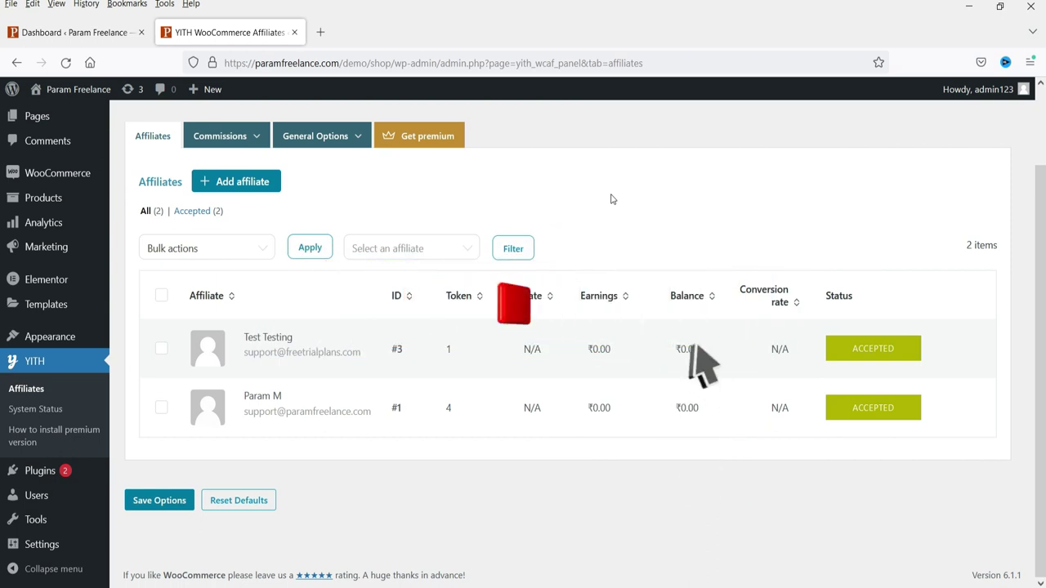
Look over the current page before adding the new plugin.
scroll(611, 200, "up", 2)
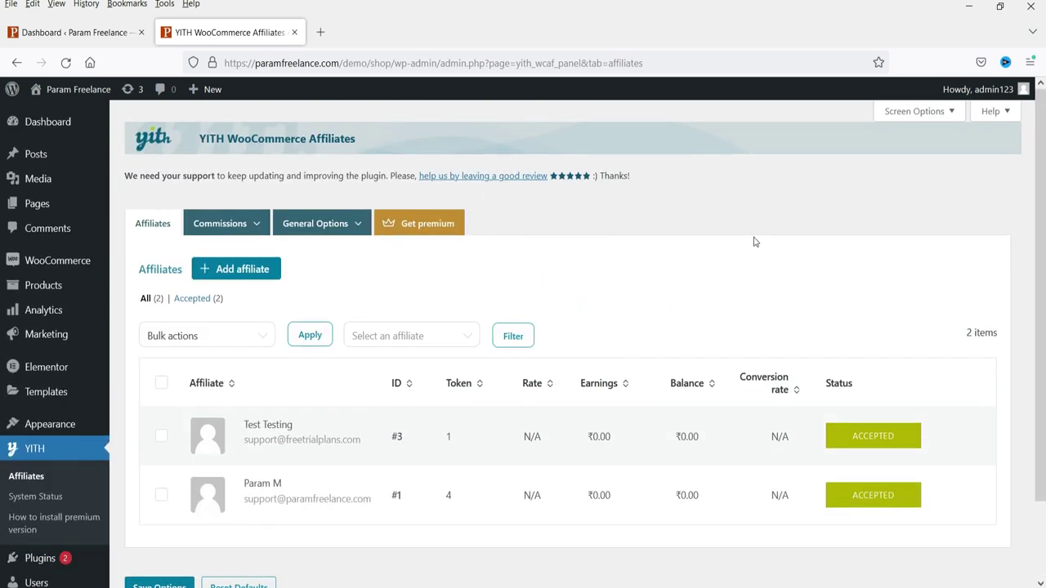
scroll(752, 240, "down", 2)
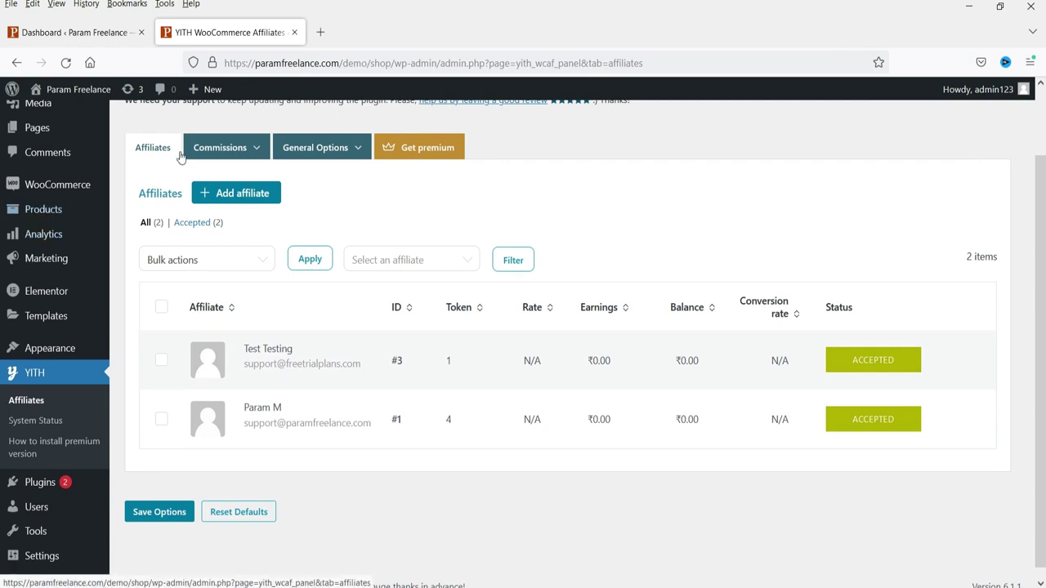
mouse_move(221, 157)
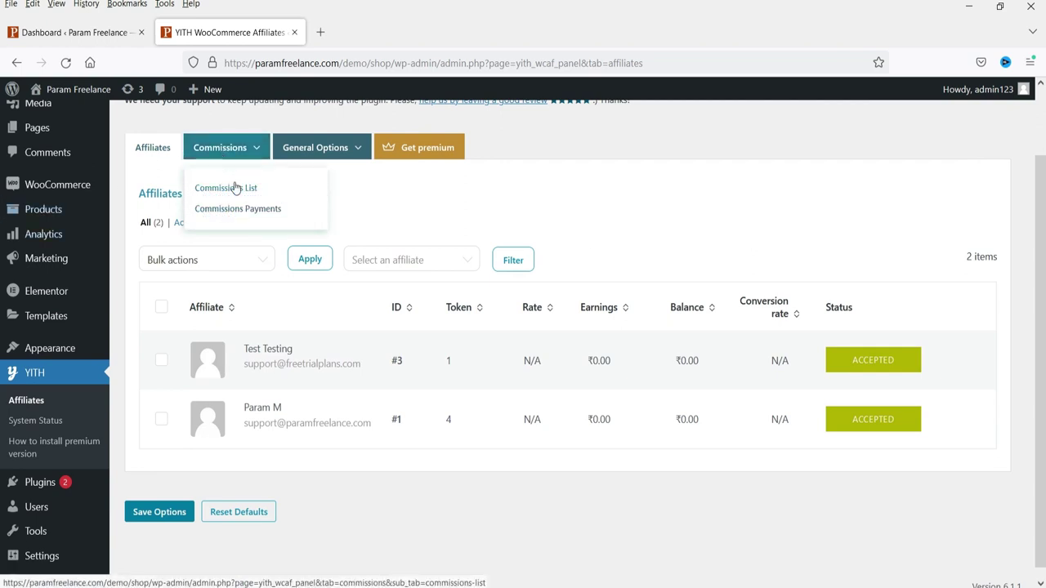
mouse_move(335, 155)
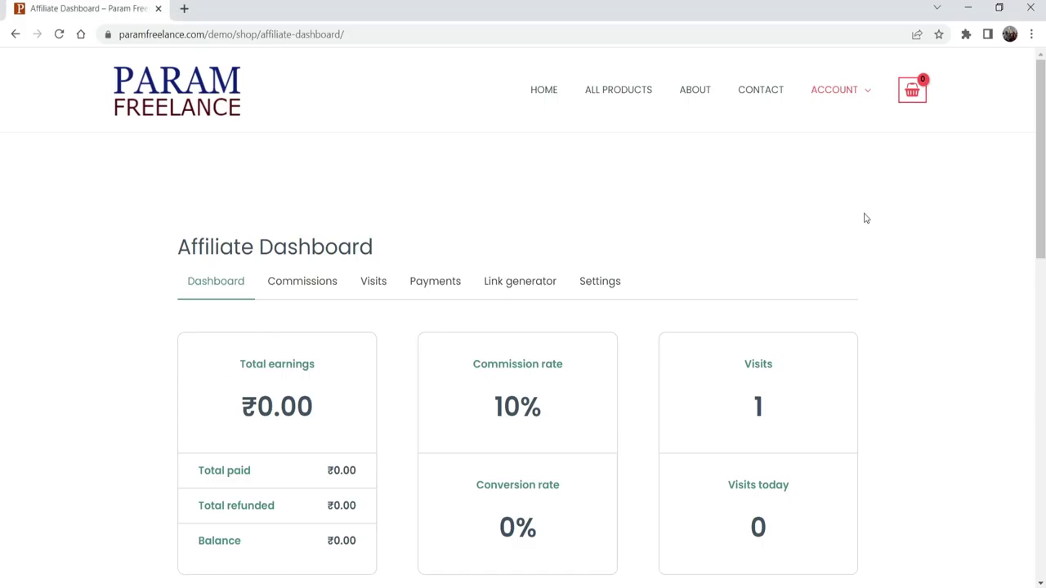
left_click(864, 216)
left_click_drag(1038, 216, 1027, 285)
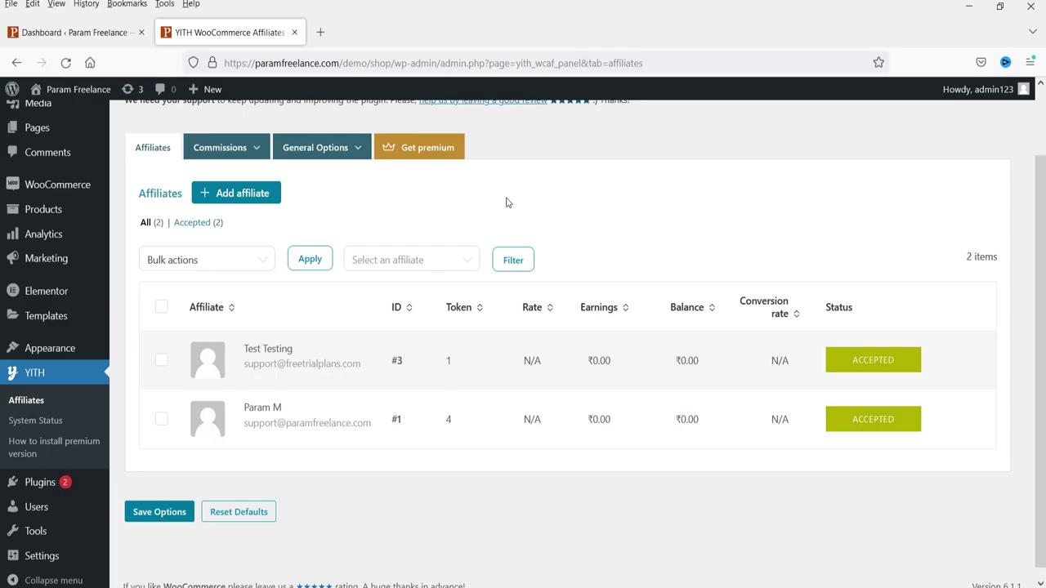
Install a new plugin from the yith-woocommerce-affiliates-premium-3.zip file on the Desktop.
mouse_move(41, 487)
left_click(140, 504)
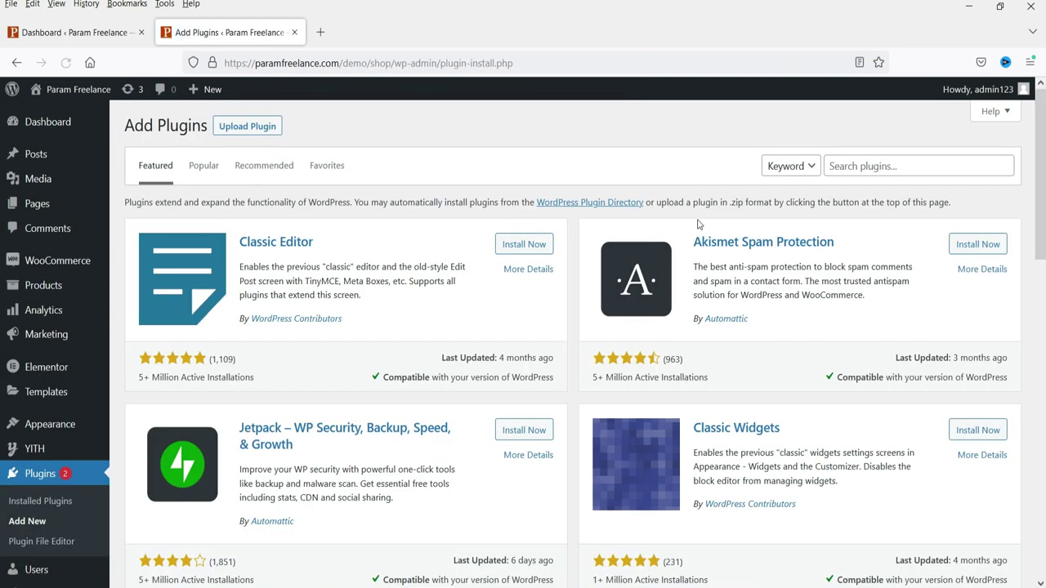
left_click(249, 127)
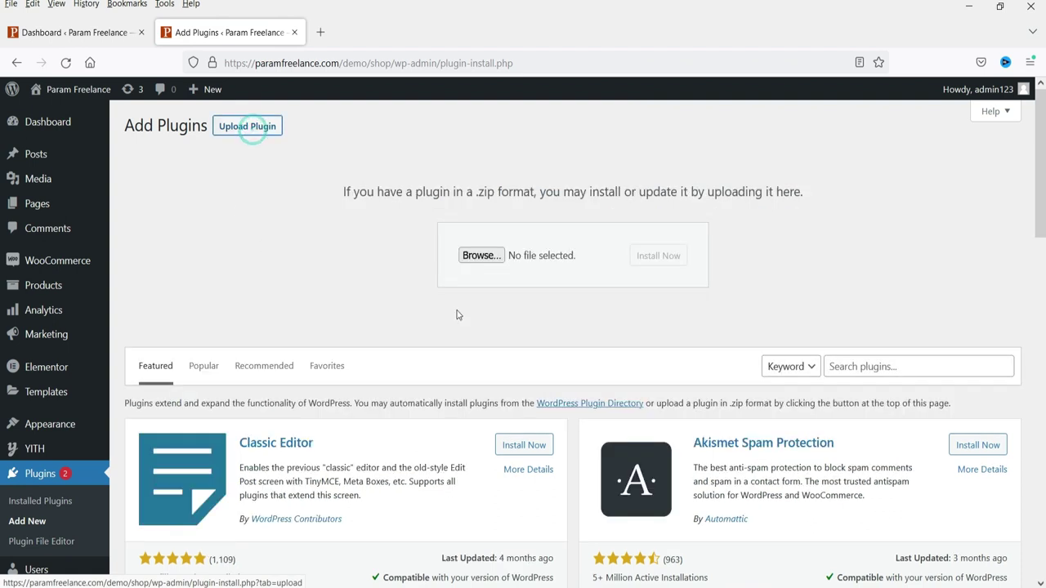
left_click(482, 257)
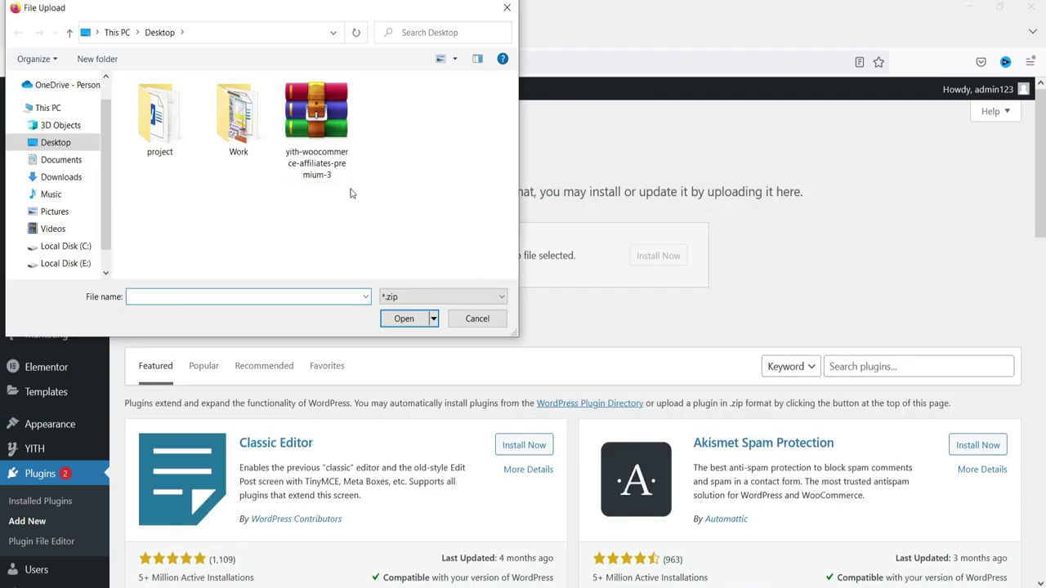
left_click(325, 121)
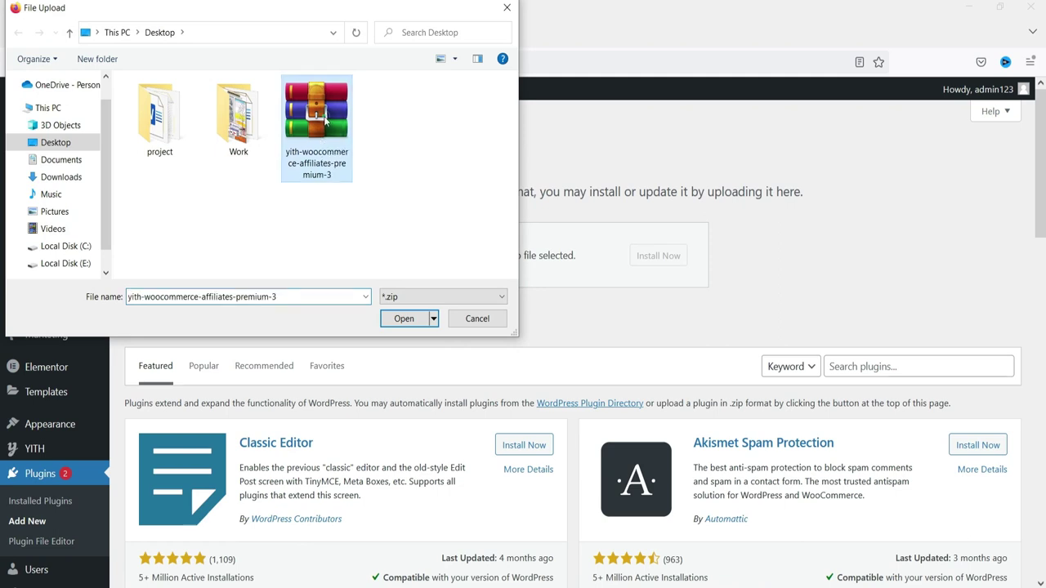
left_click(422, 321)
left_click(679, 258)
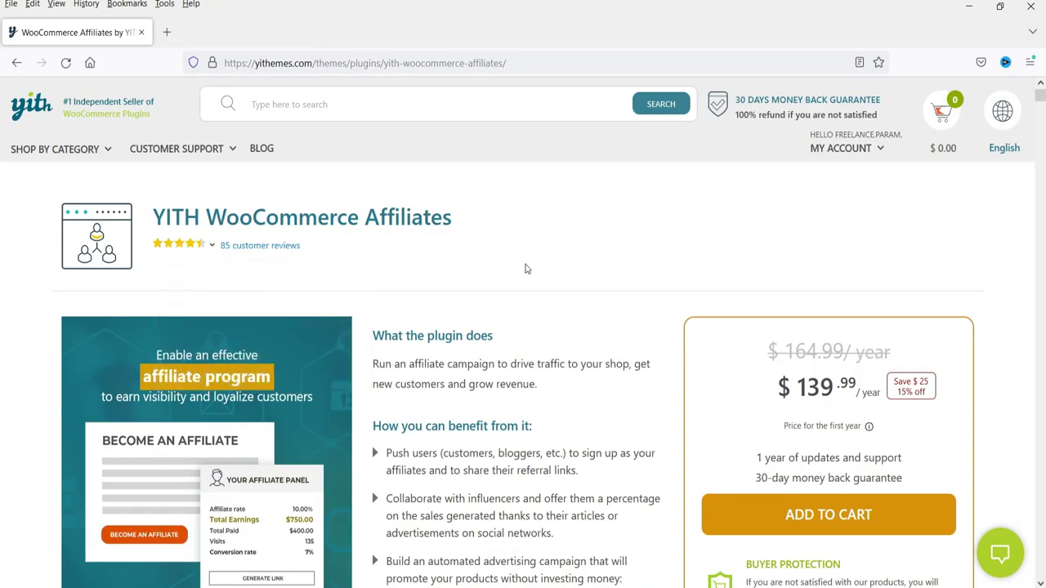
Open the Free Vs Premium comparison and scroll down to the Affiliates options rows.
scroll(583, 318, "down", 2)
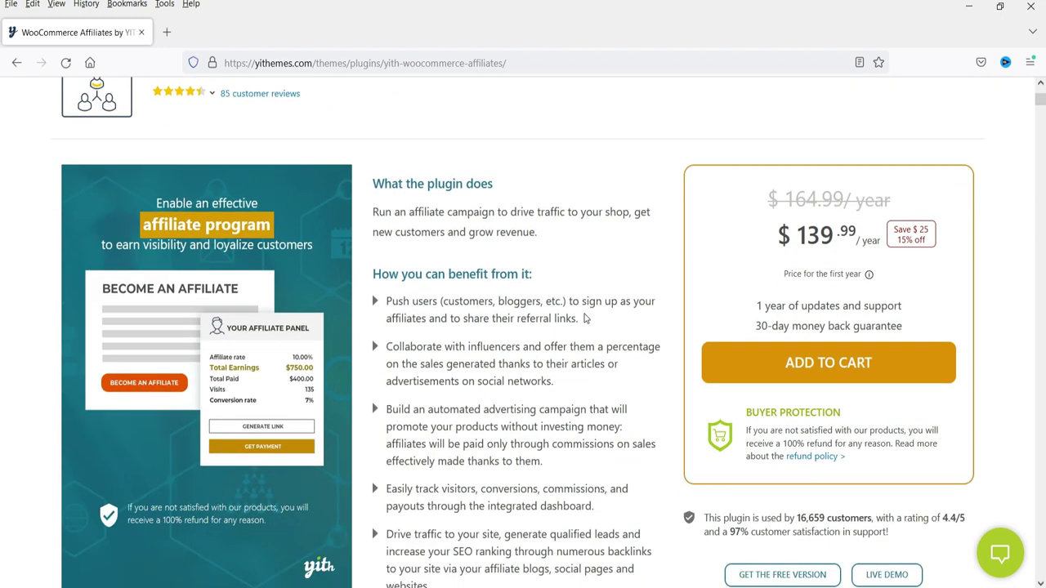
scroll(578, 304, "down", 4)
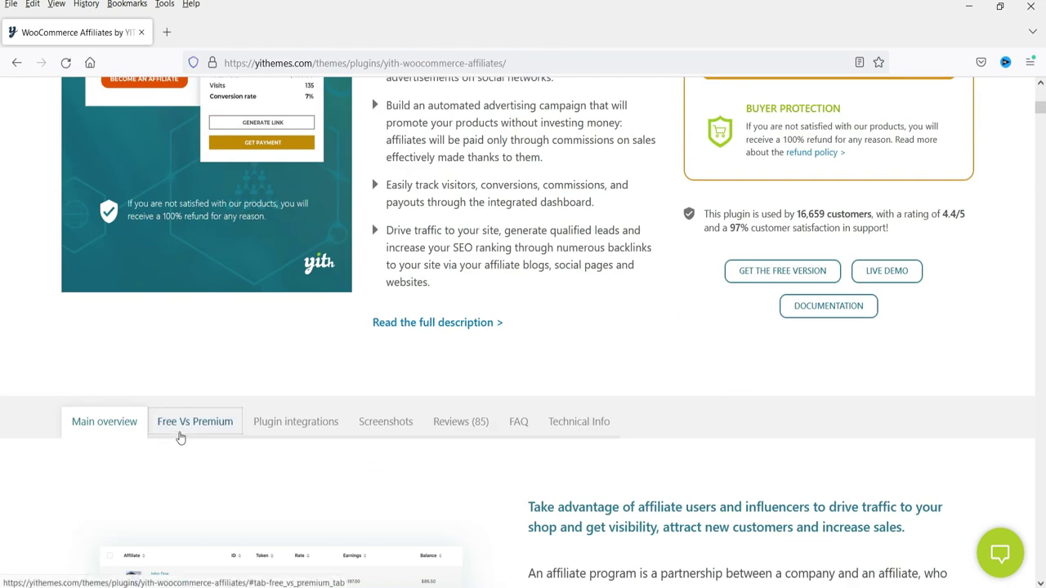
left_click(173, 431)
scroll(949, 296, "down", 1)
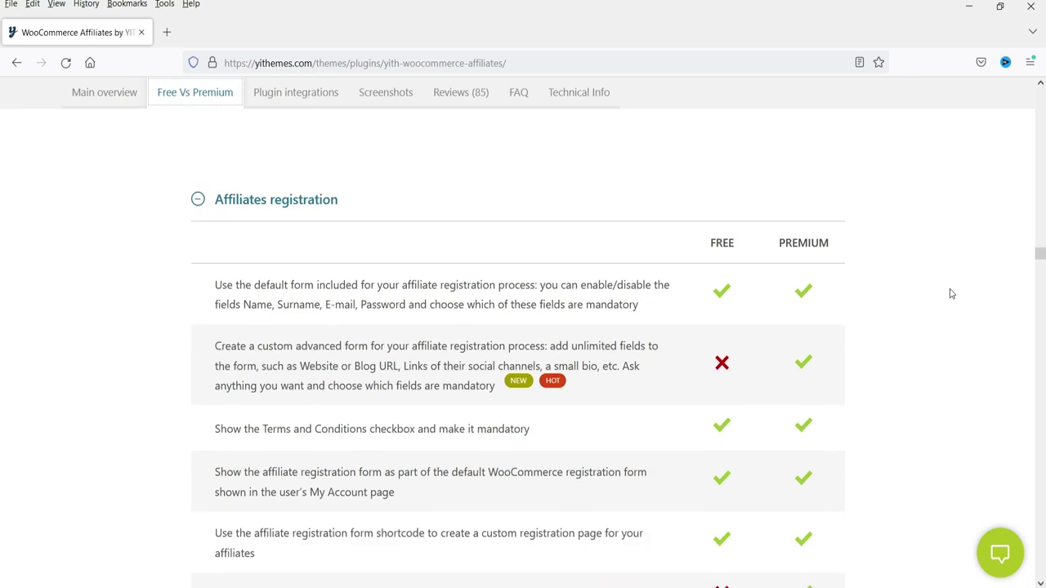
scroll(951, 299, "down", 1)
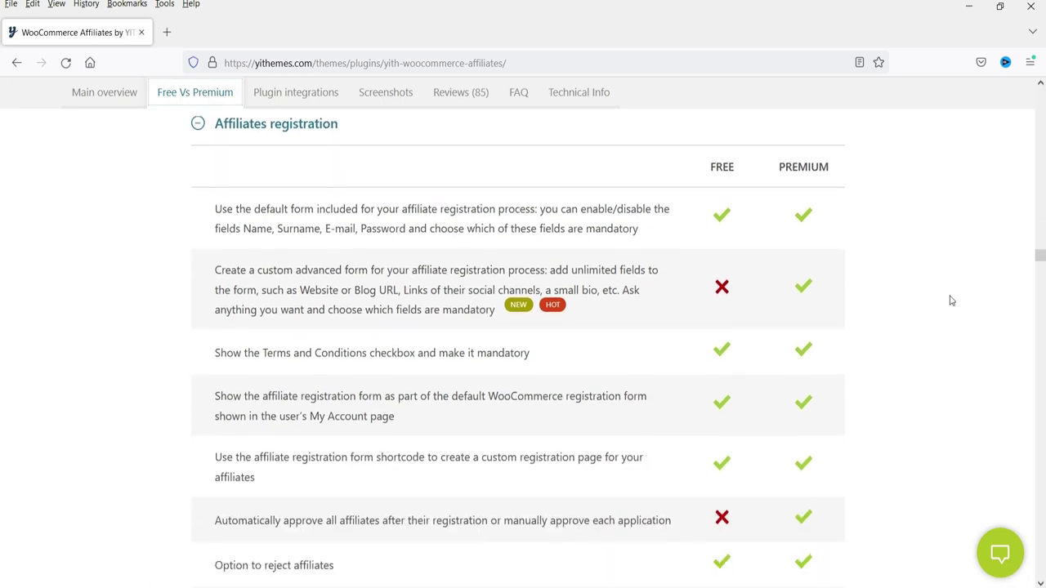
scroll(940, 302, "down", 5)
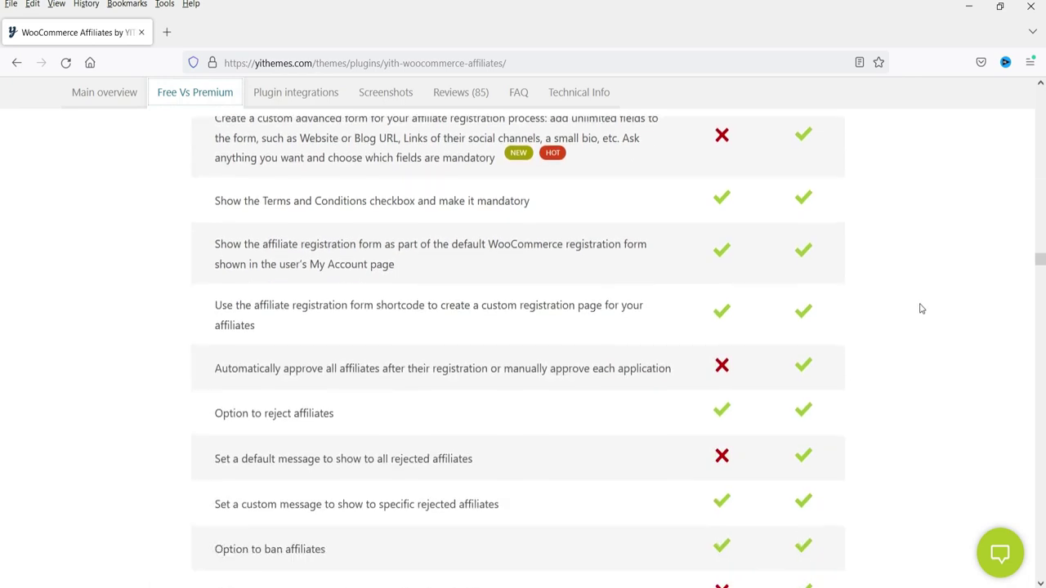
scroll(903, 321, "down", 8)
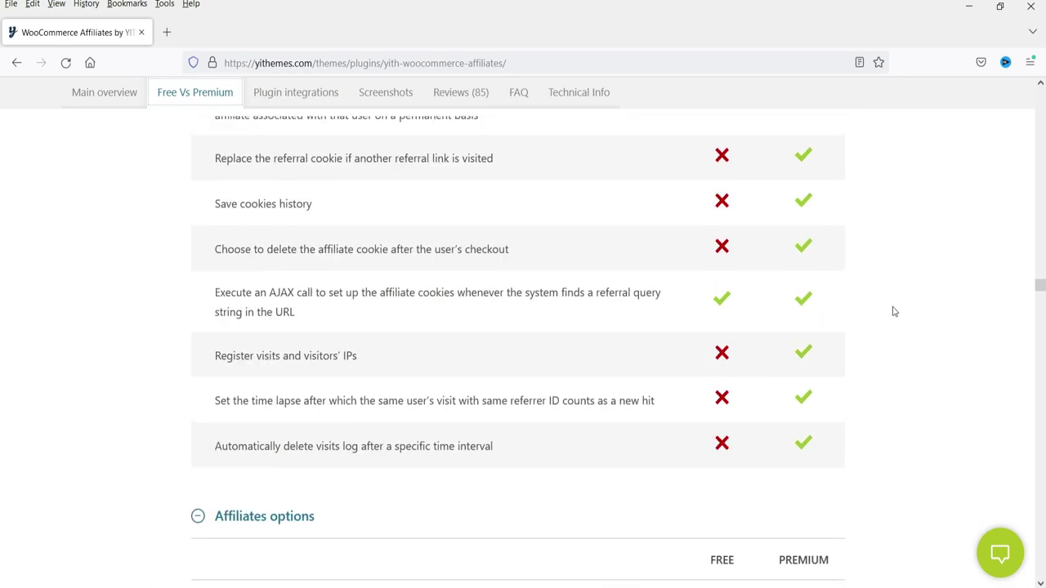
scroll(895, 313, "down", 5)
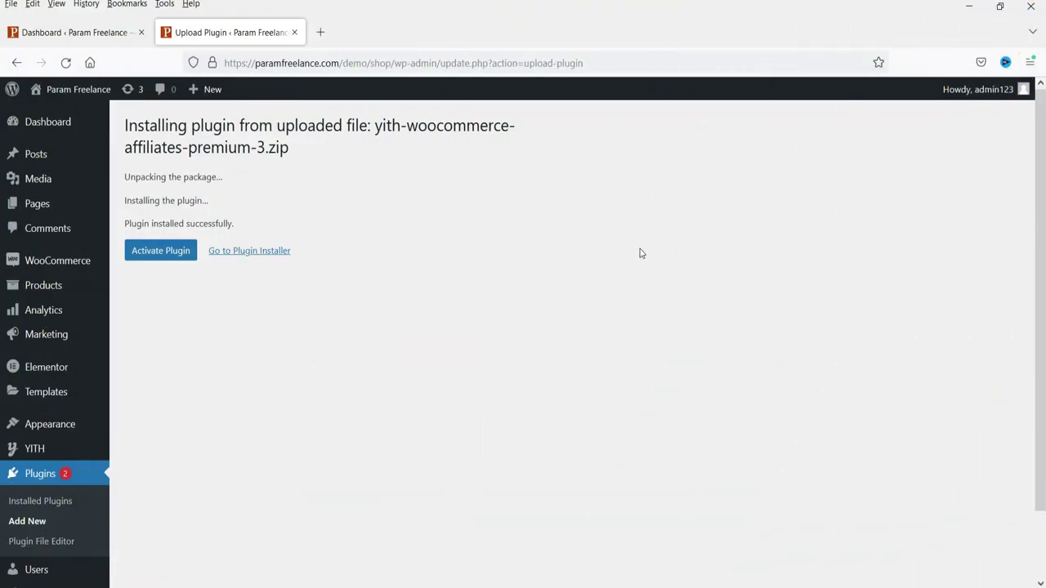
Activate YITH WooCommerce Affiliates Premium and open YITH > Affiliates, showing an empty Commissions list.
left_click(171, 249)
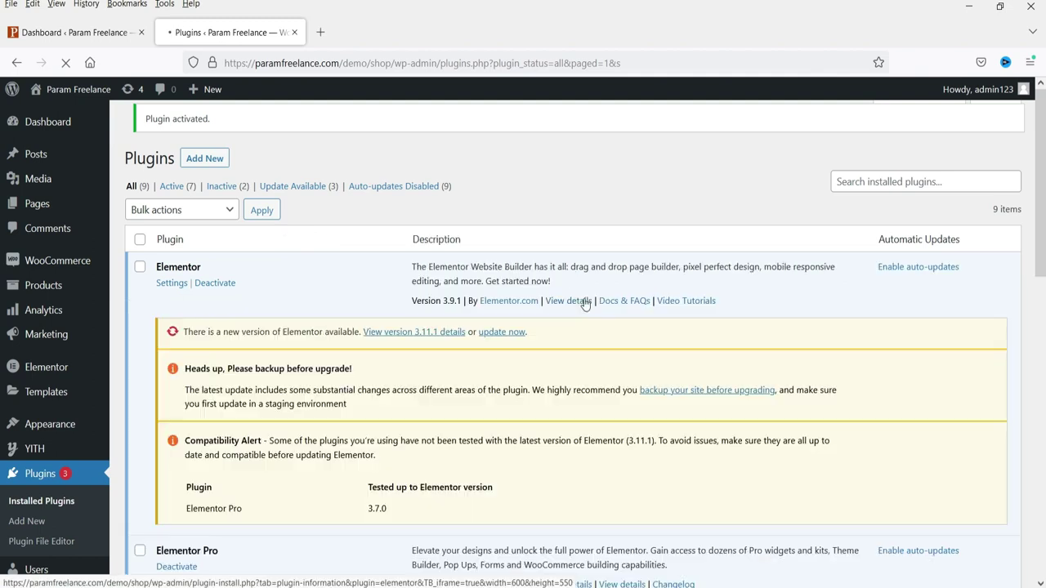
scroll(522, 320, "down", 10)
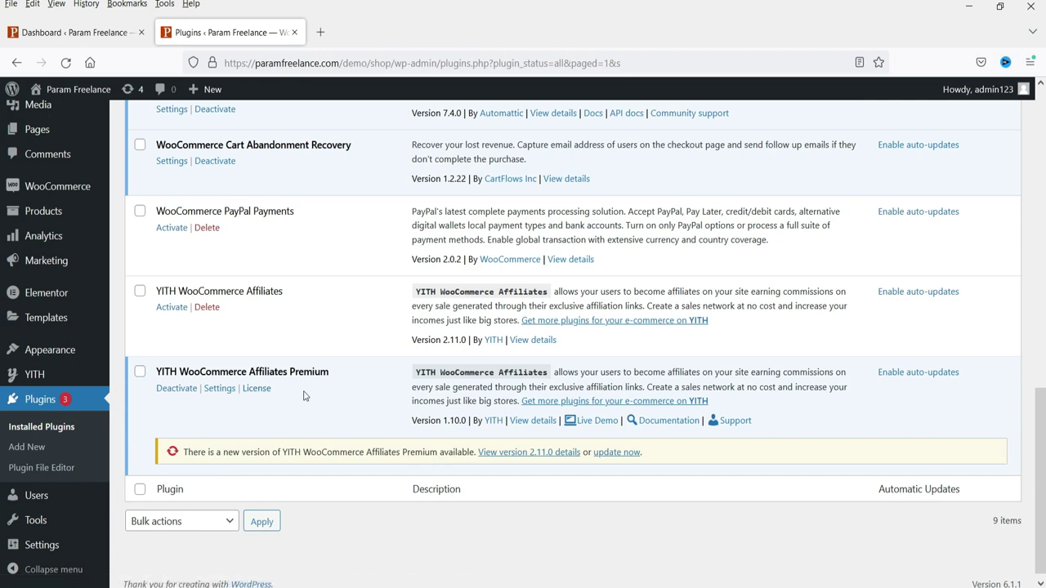
mouse_move(44, 376)
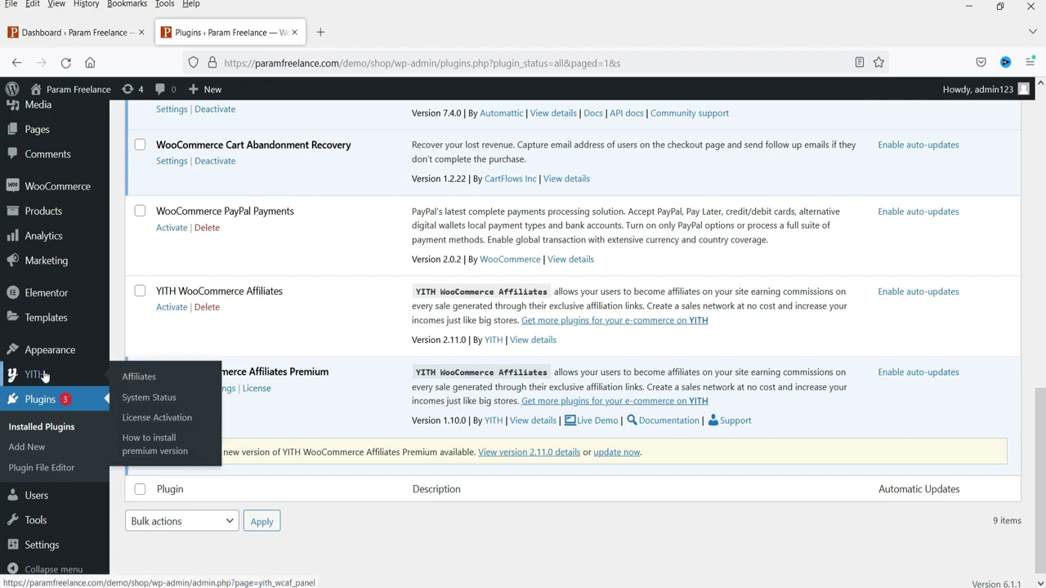
left_click(139, 377)
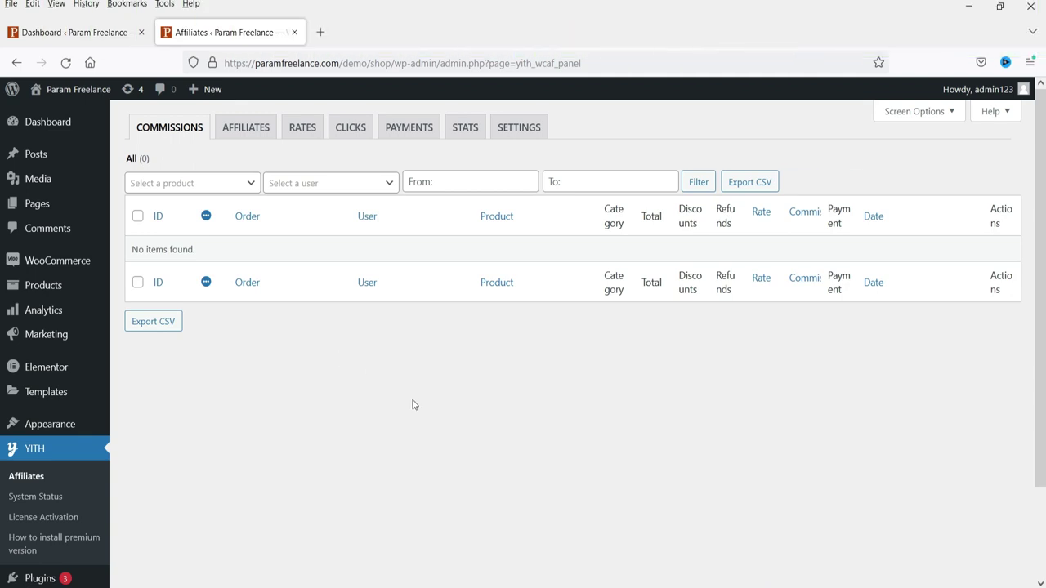
Open affiliate #1's details from the Affiliates list and review its earnings, balance and status.
left_click(243, 128)
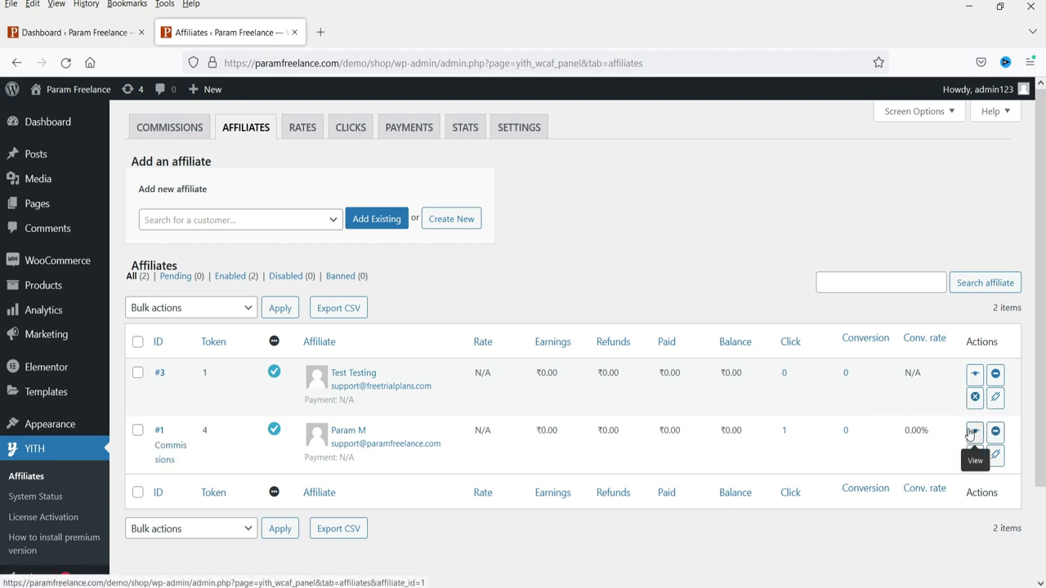
left_click(972, 433)
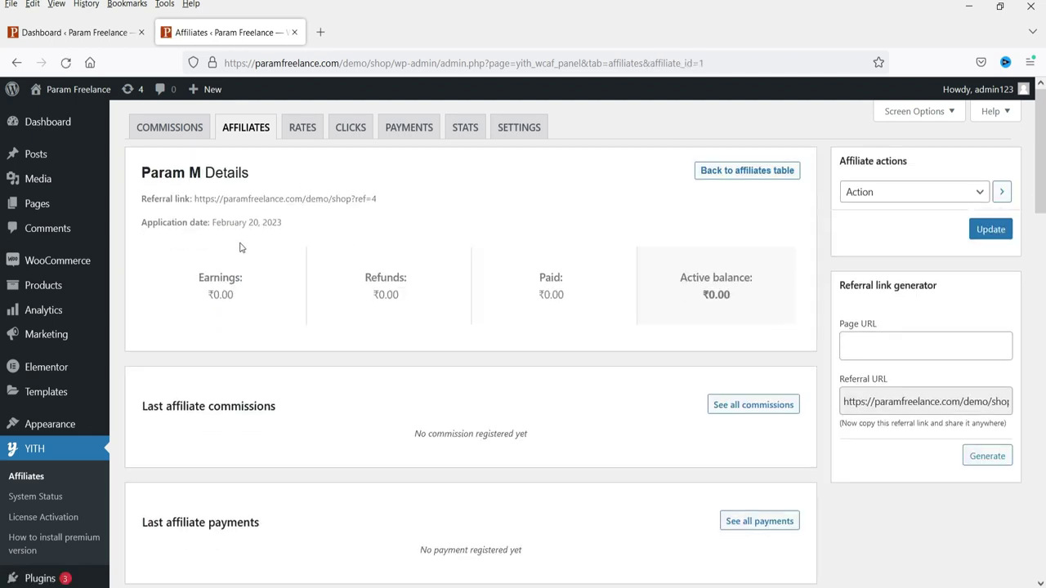
scroll(584, 289, "down", 2)
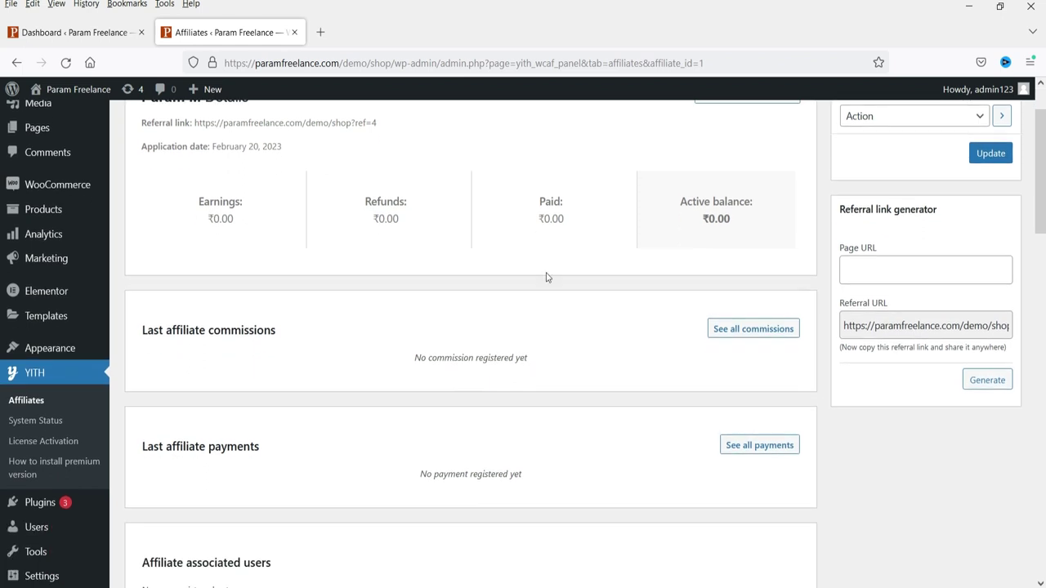
scroll(553, 315, "down", 8)
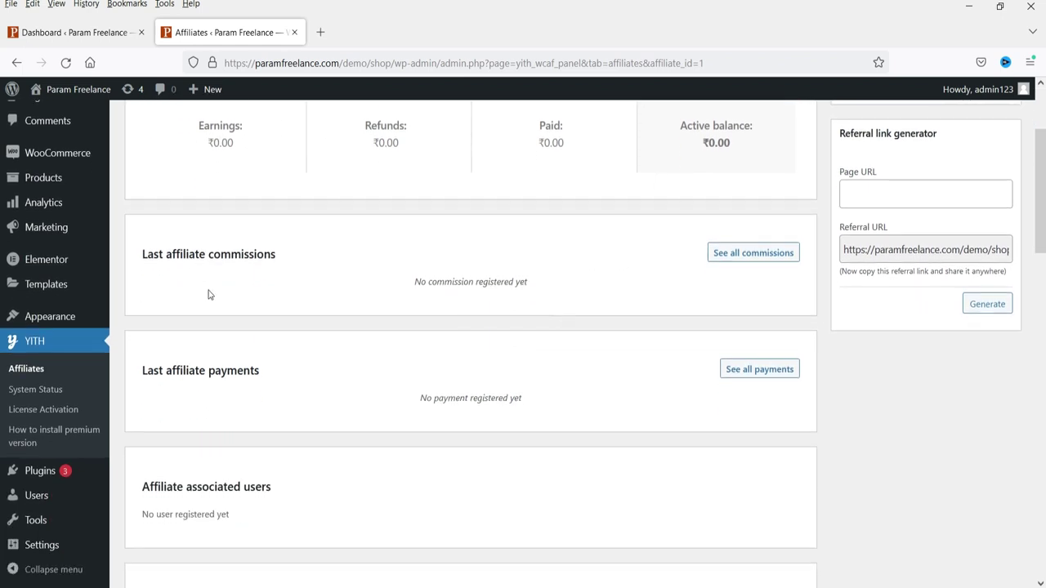
scroll(539, 323, "down", 6)
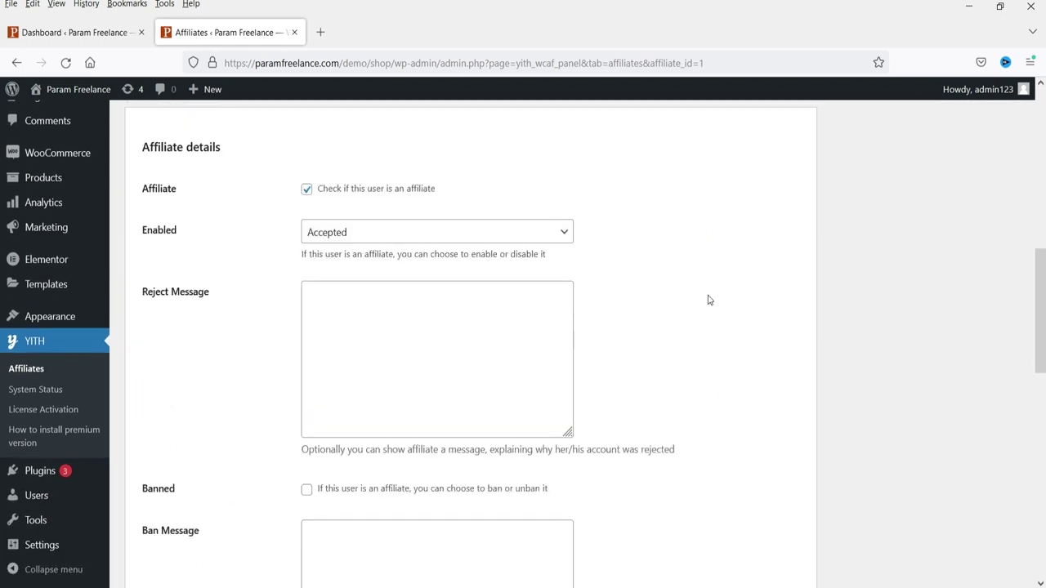
scroll(707, 290, "down", 12)
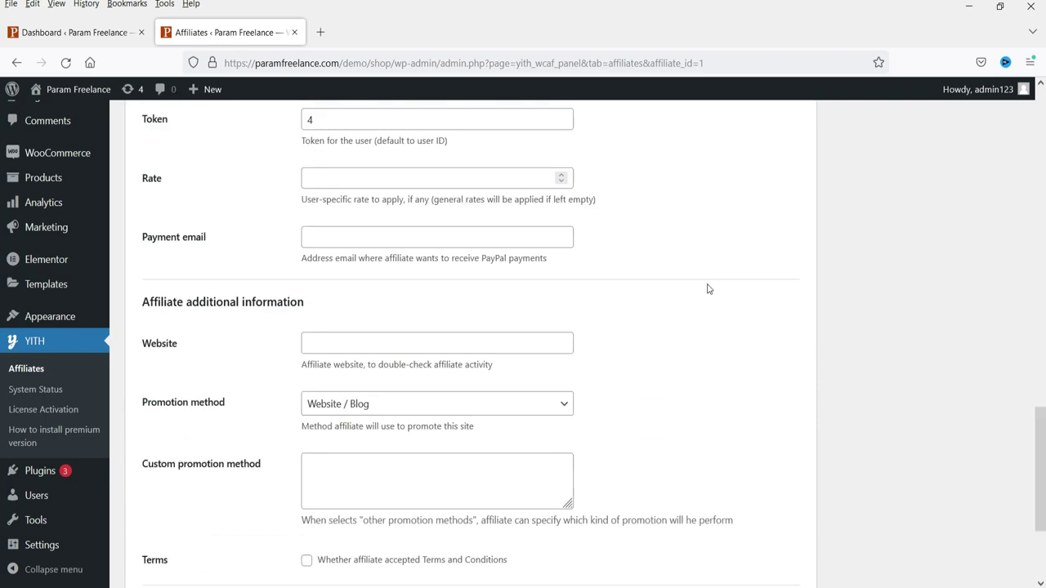
scroll(653, 290, "down", 9)
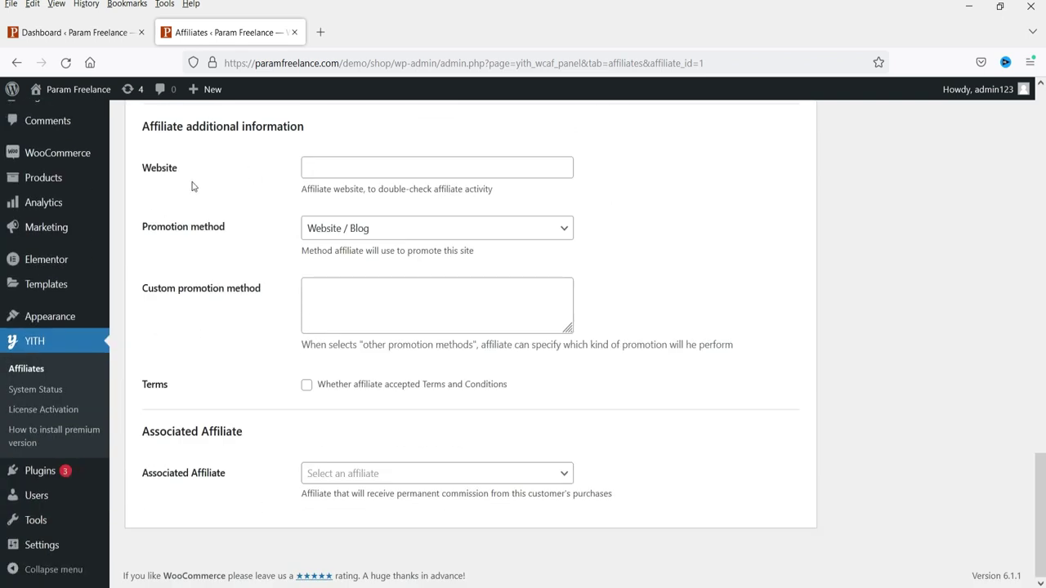
key("F5")
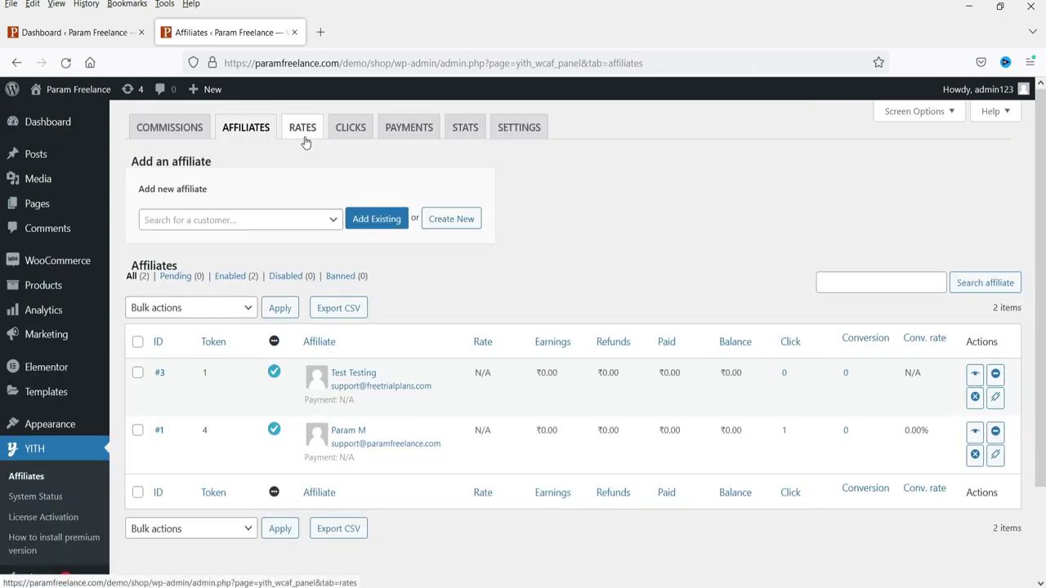
Open the Rates tab and find the Product rates section.
left_click(303, 128)
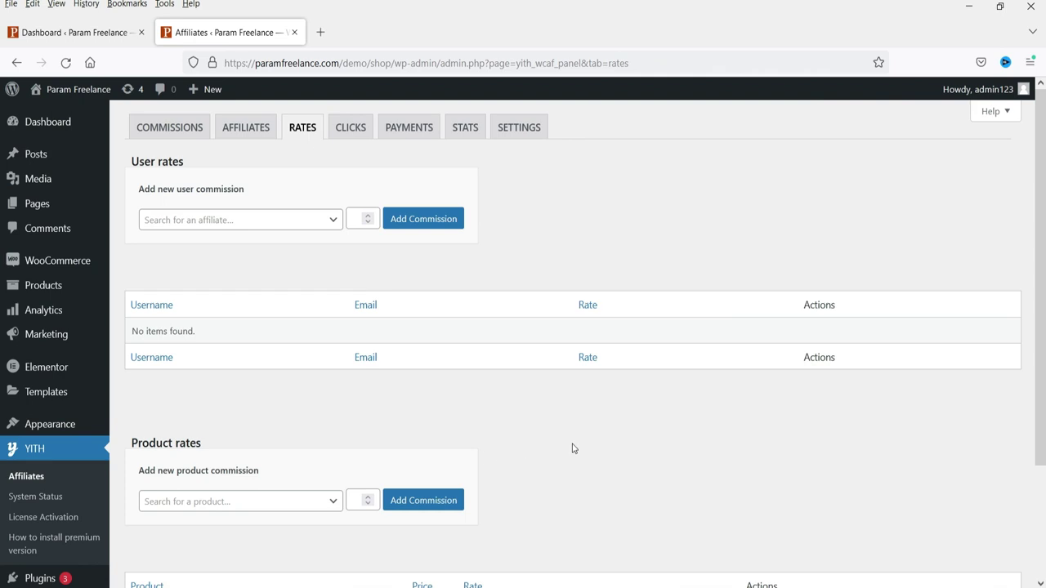
left_click(174, 227)
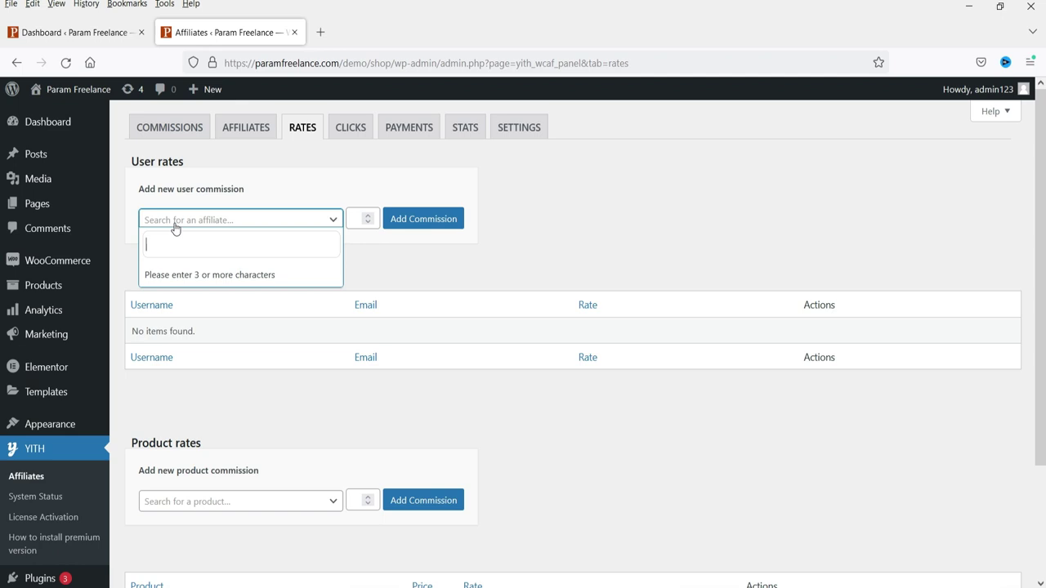
left_click(368, 422)
scroll(368, 422, "down", 2)
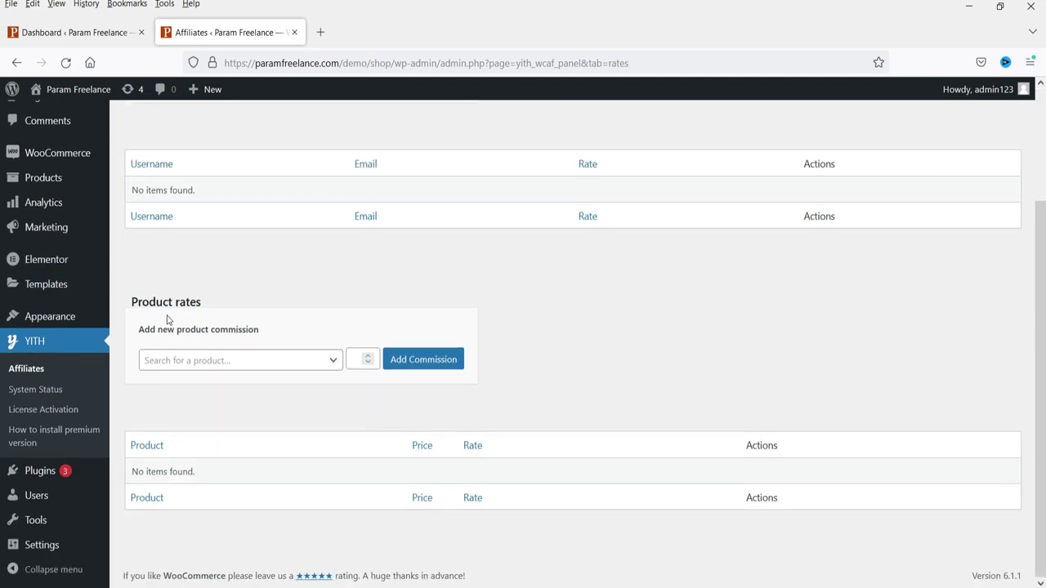
left_click(198, 364)
left_click(624, 326)
Add a product commission rate of 15 for White Printed Coffee Mug.
left_click(197, 360)
type("mug")
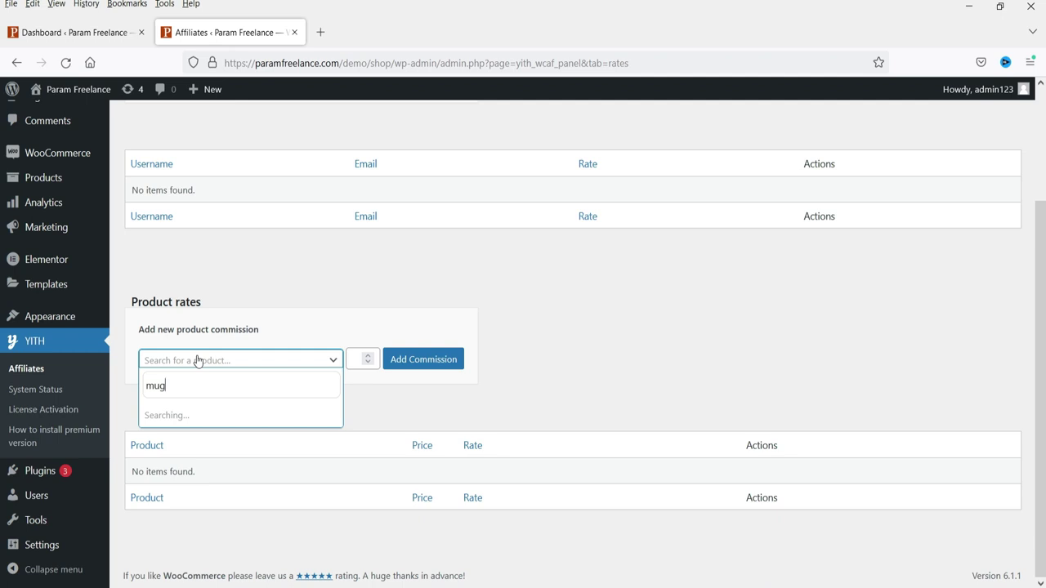
left_click(218, 419)
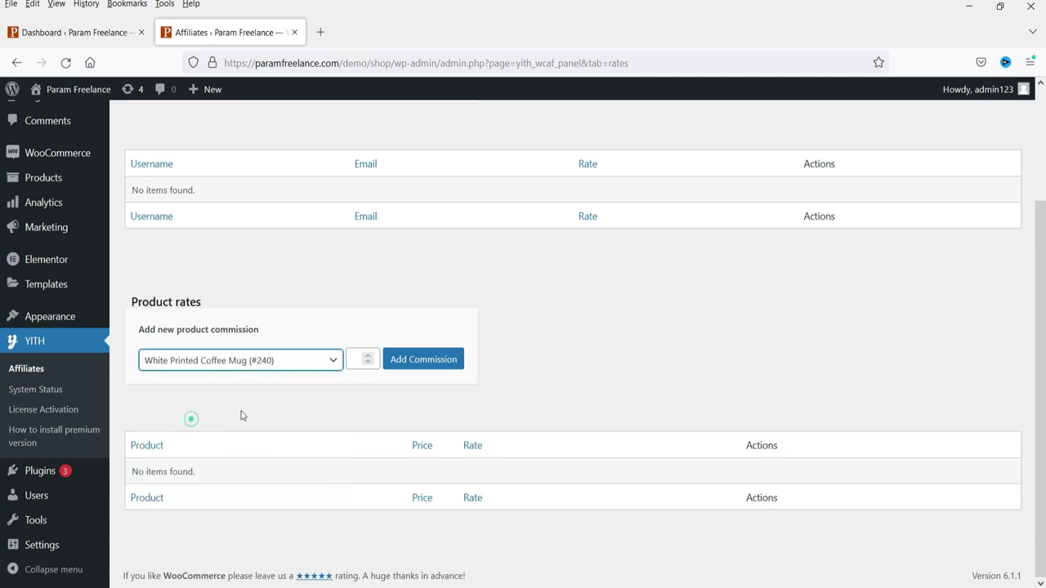
left_click(363, 360)
type("1")
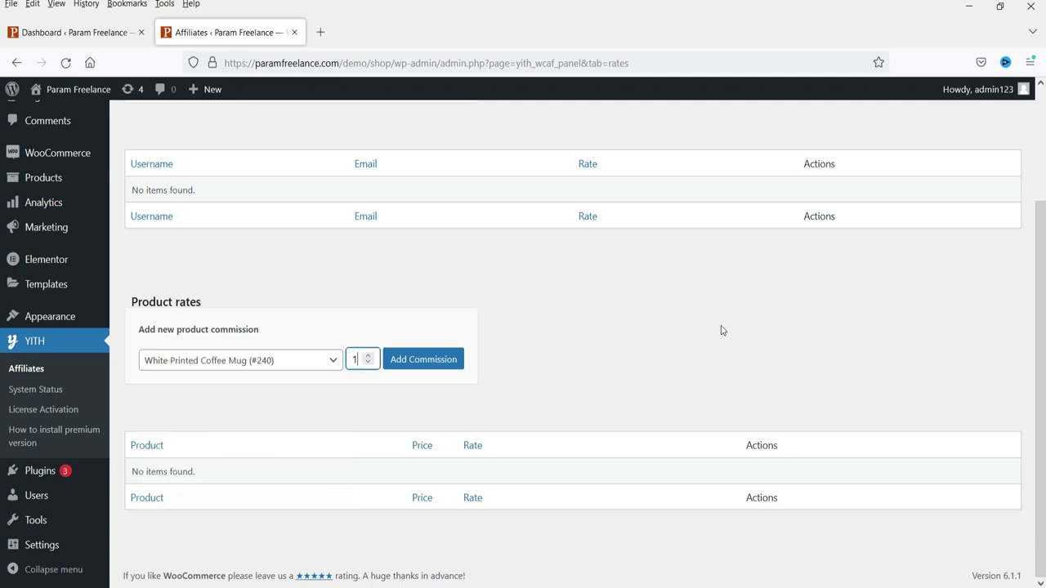
type("5")
left_click(444, 361)
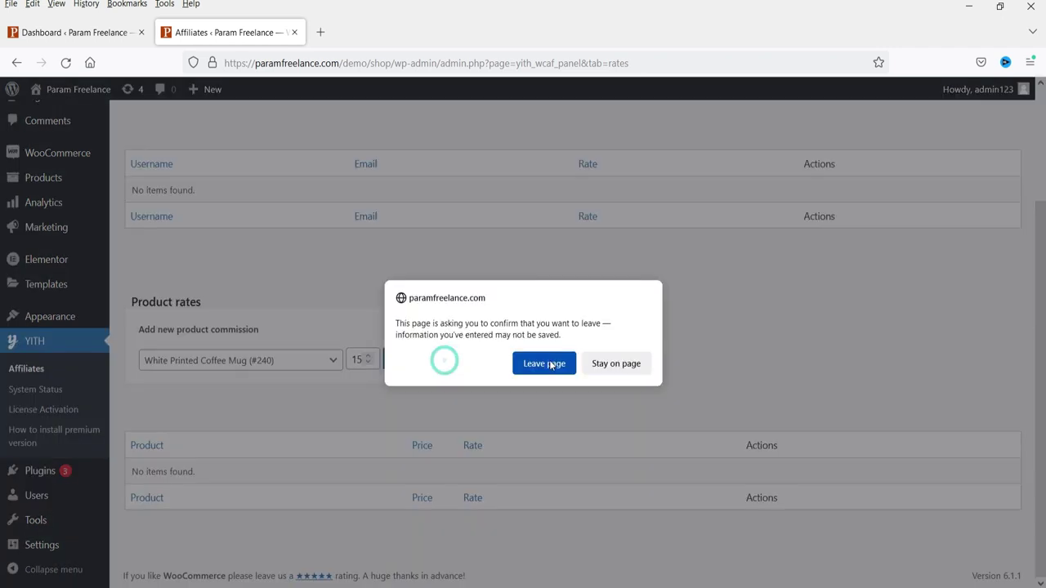
left_click(543, 360)
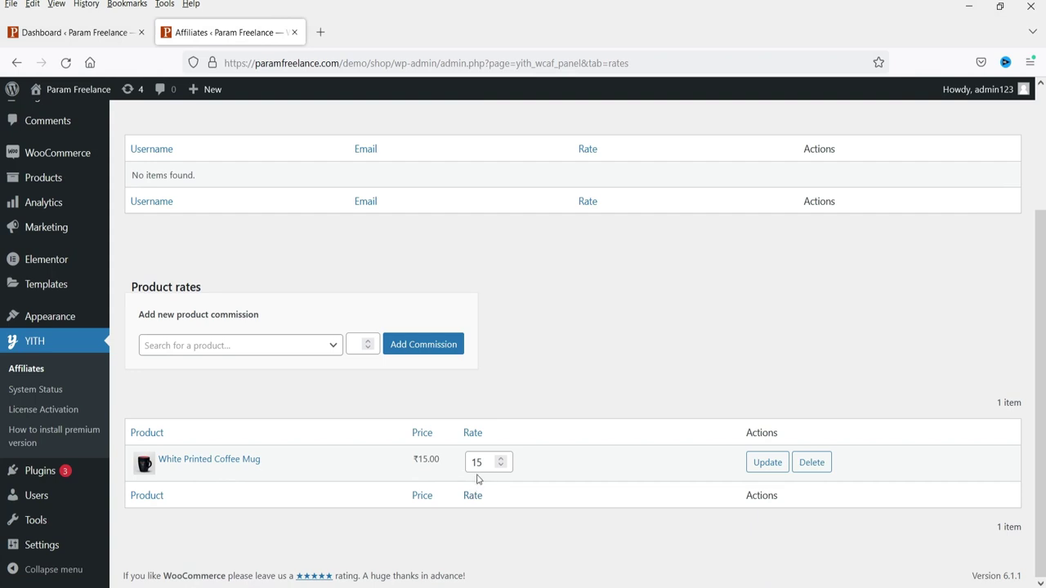
Highlight the mug's ₹15.00 price and its rate of 15 in the rates list.
double_click(433, 460)
left_click(582, 370)
double_click(484, 460)
left_click(609, 367)
Add a 15.00 user commission rate for the searched affiliate, then view the Clicks log.
scroll(608, 399, "up", 3)
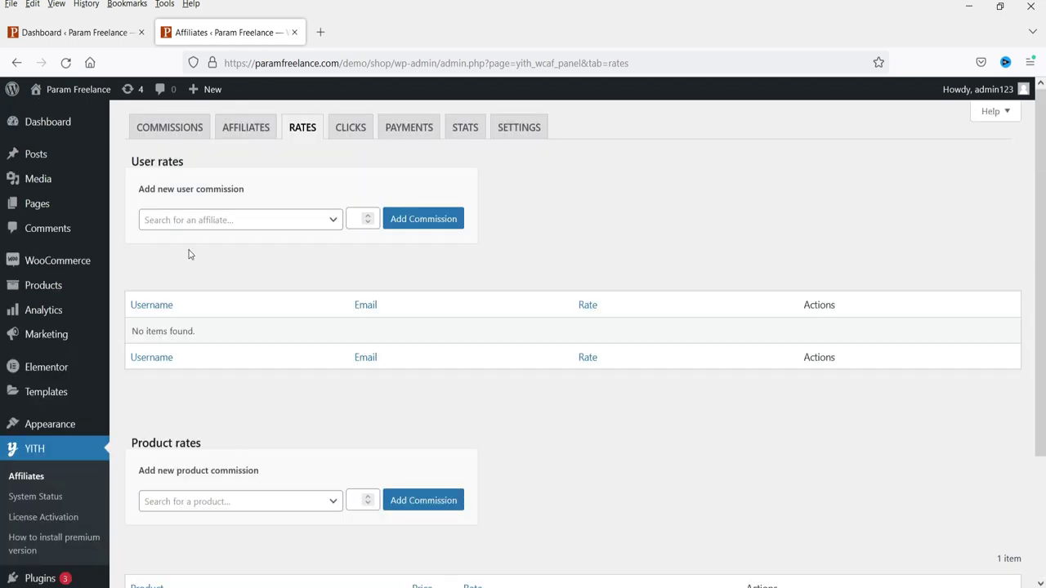
left_click(175, 220)
type("para")
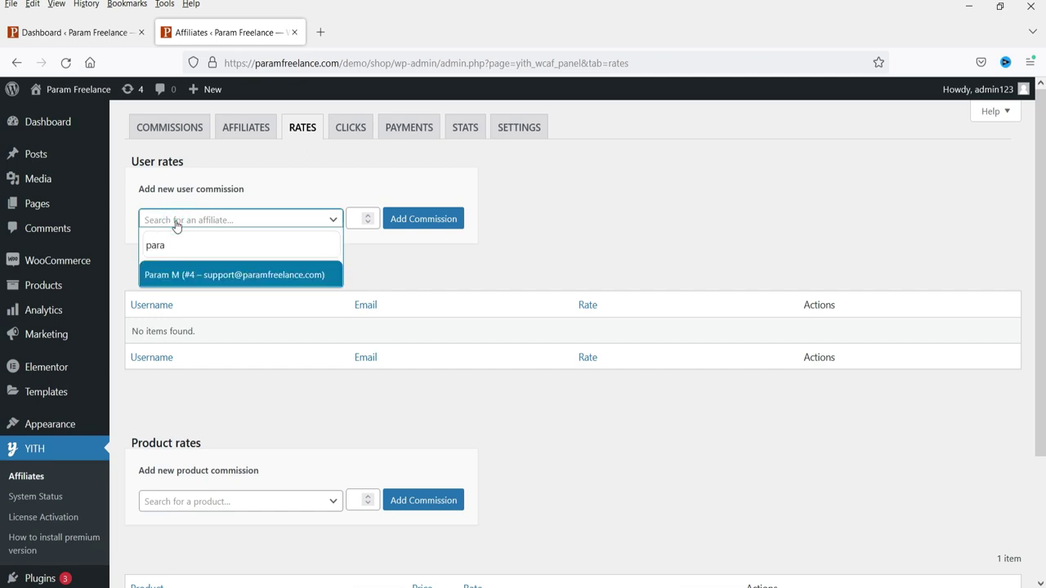
left_click(176, 276)
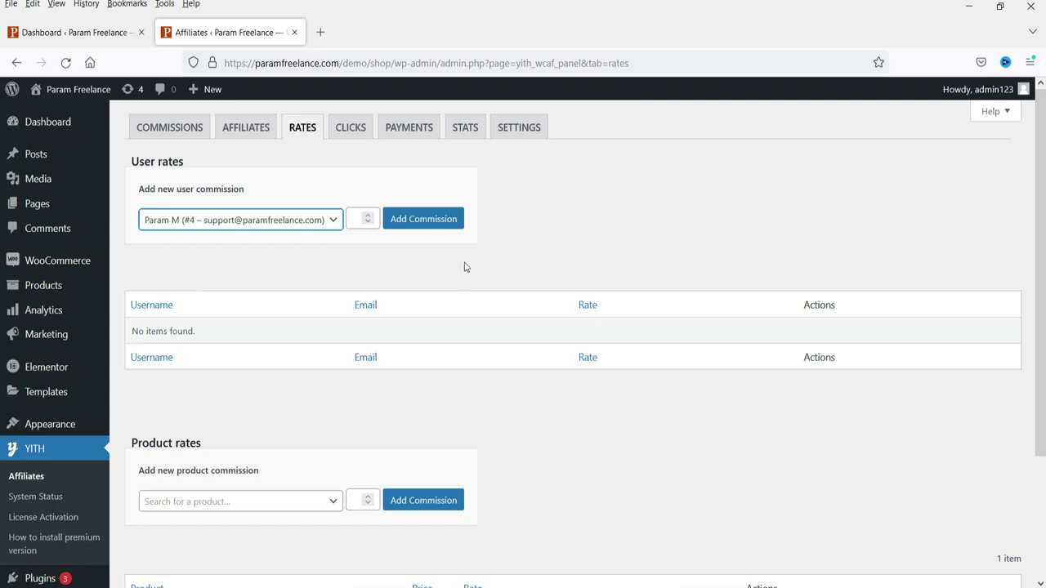
left_click(356, 219)
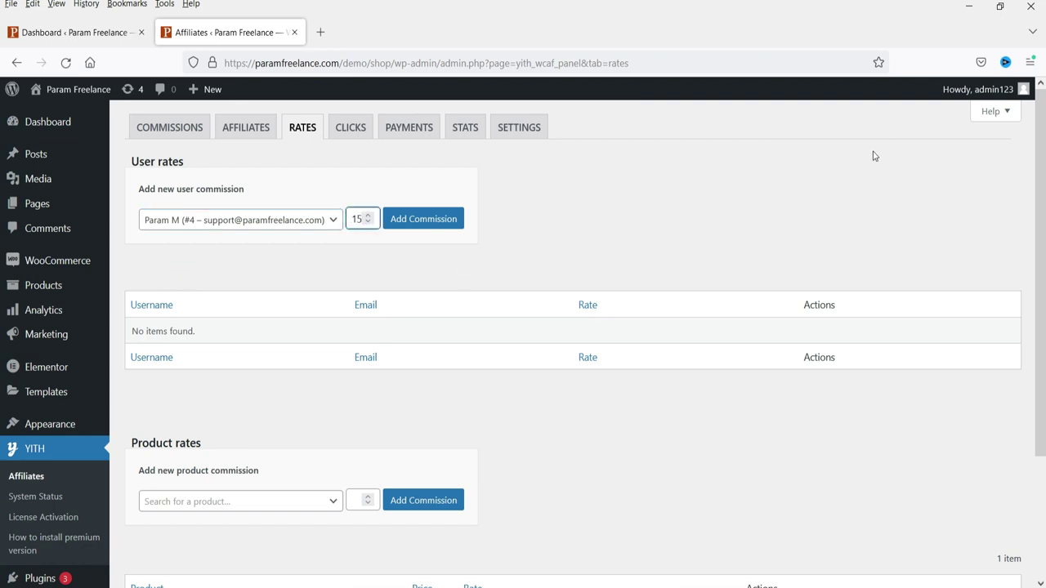
left_click(421, 227)
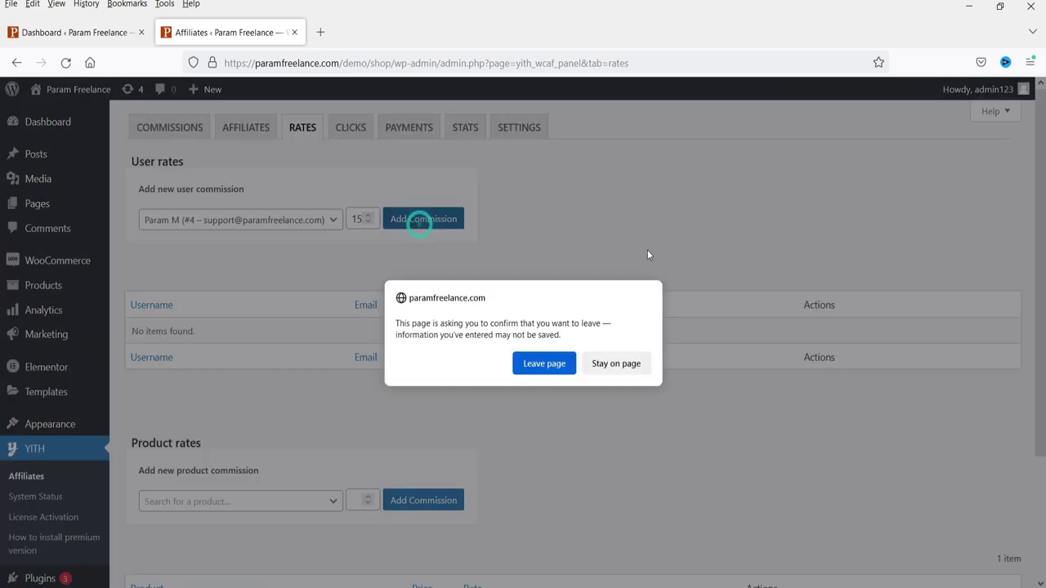
left_click(549, 361)
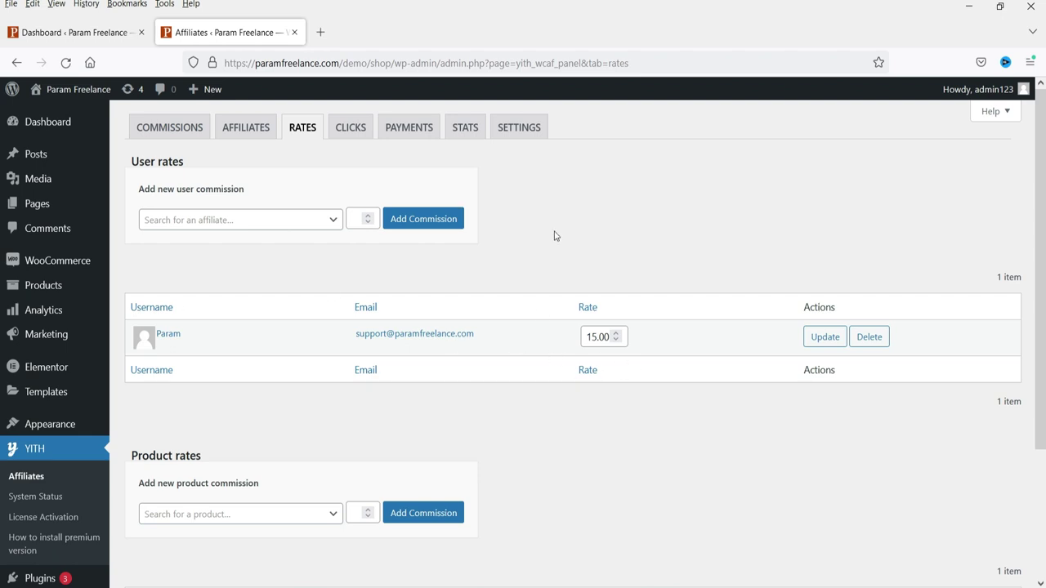
left_click(350, 132)
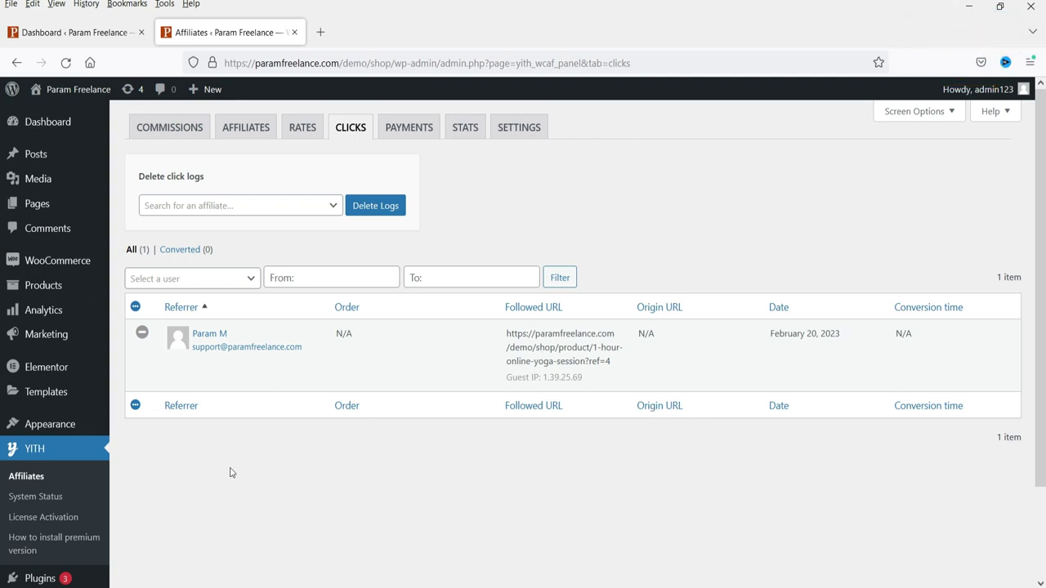
Check the empty Payments list, then view global Stats showing 1 hit and 0 conversions.
left_click(395, 128)
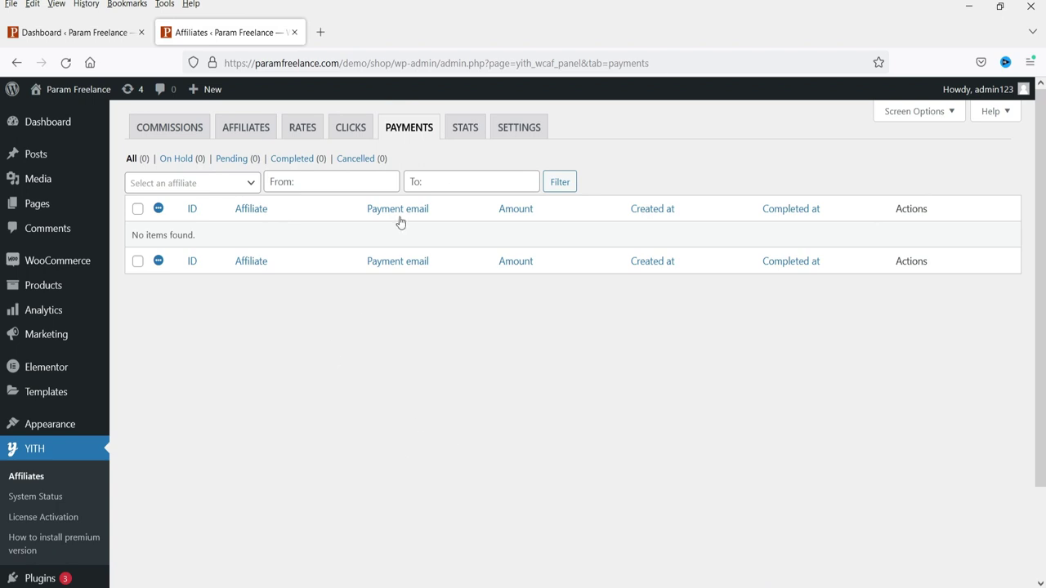
left_click(465, 133)
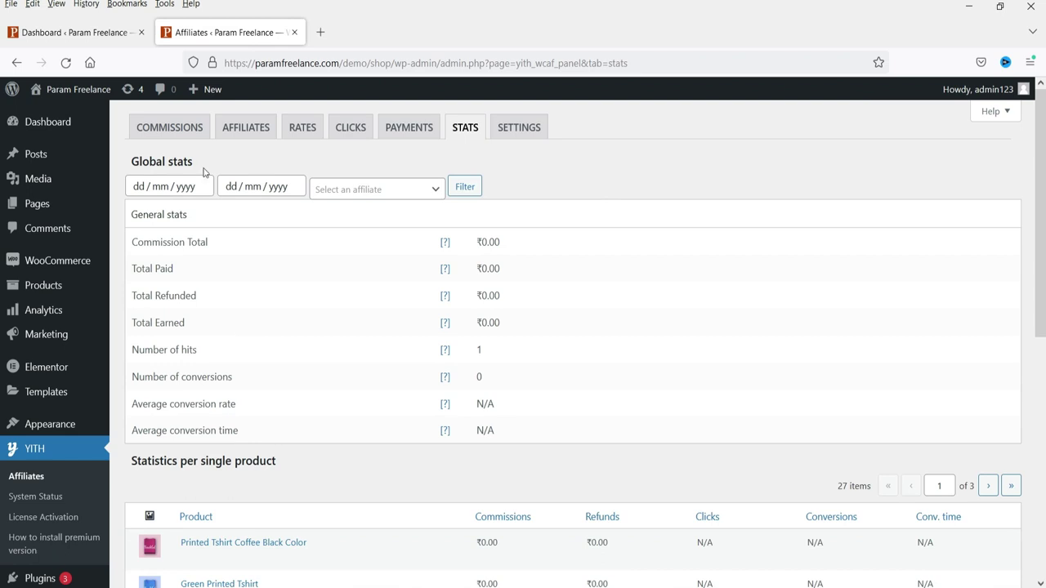
Highlight the Average conversion rate row and Number of hits value in Stats.
scroll(338, 352, "down", 3)
left_click_drag(143, 255, 466, 253)
left_click(411, 331)
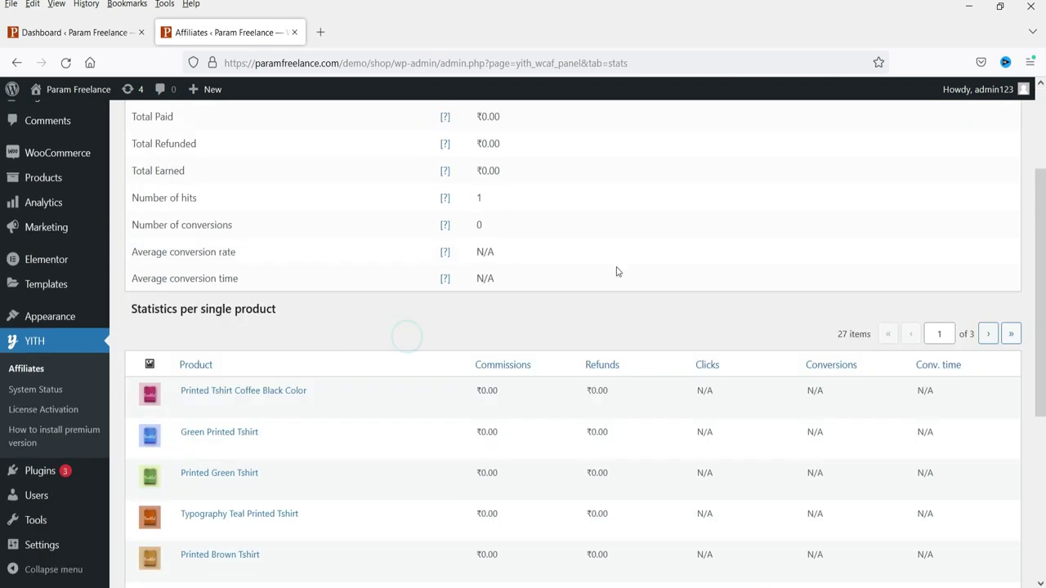
left_click_drag(436, 198, 492, 195)
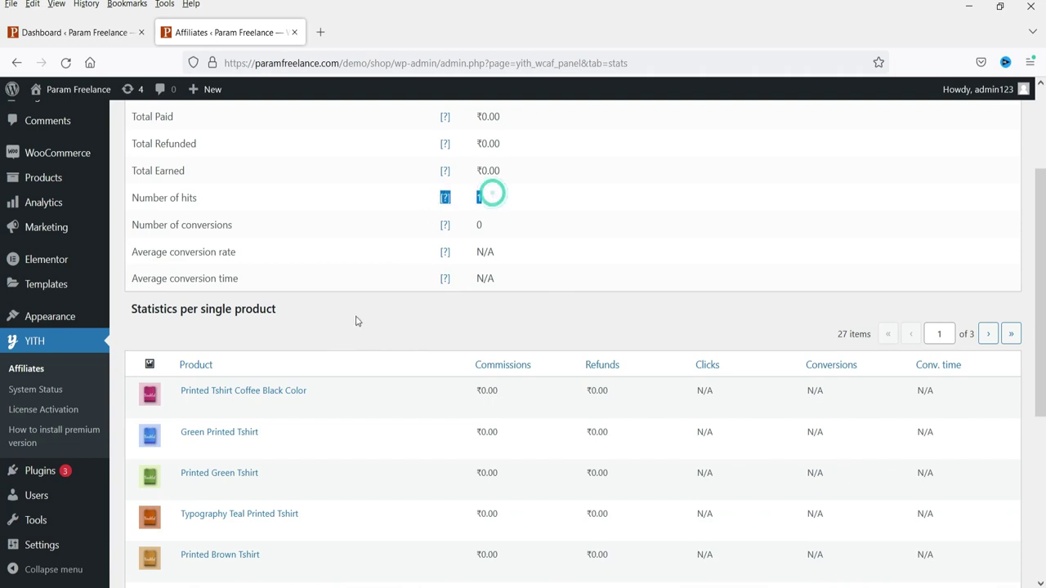
left_click(357, 321)
Scroll through the per-product stats table, then go to the Settings tab.
scroll(357, 319, "down", 3)
scroll(245, 261, "up", 2)
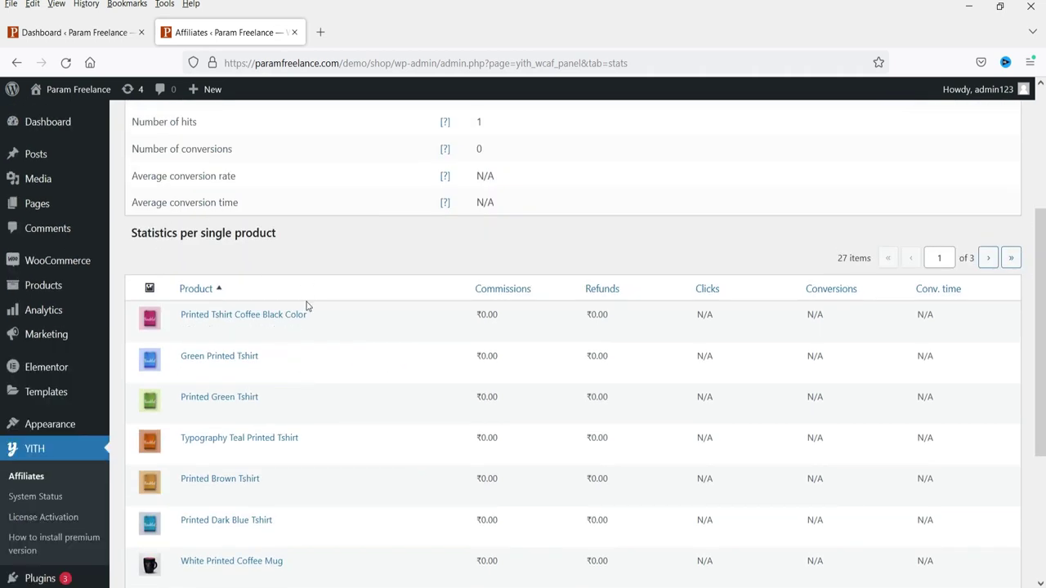
scroll(307, 302, "down", 3)
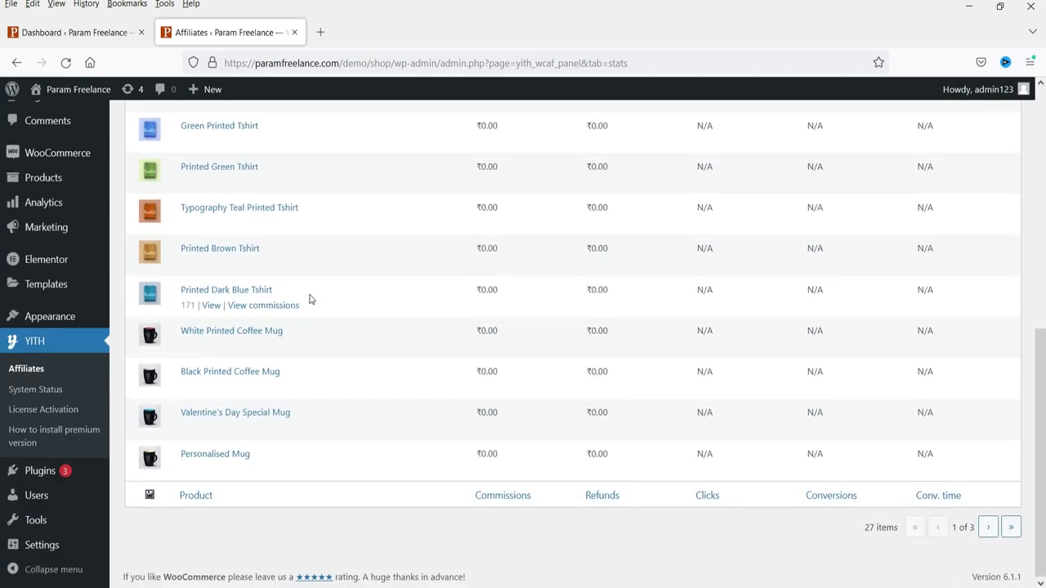
scroll(308, 299, "up", 6)
scroll(308, 306, "down", 4)
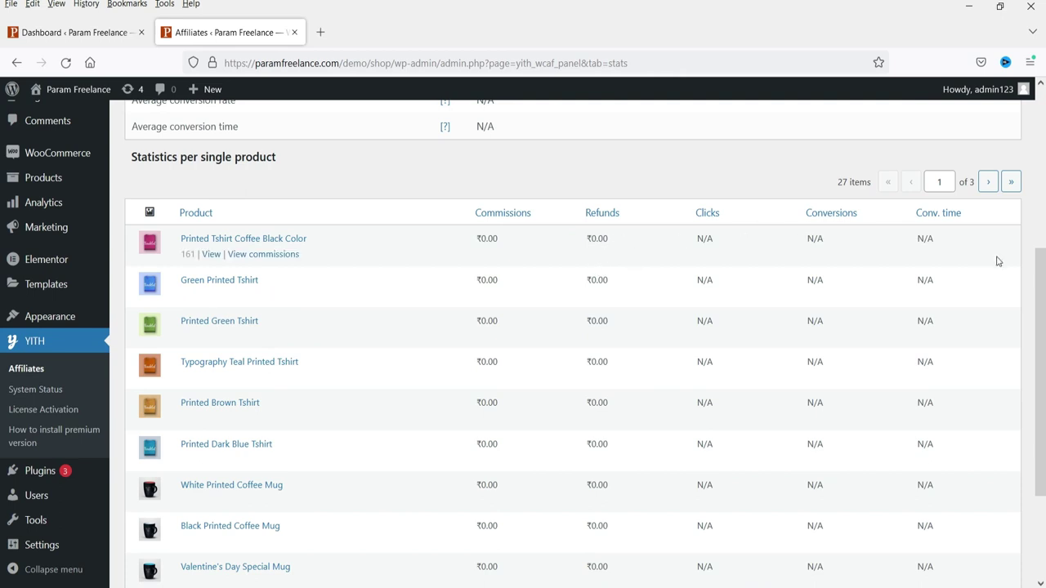
scroll(572, 392, "down", 2)
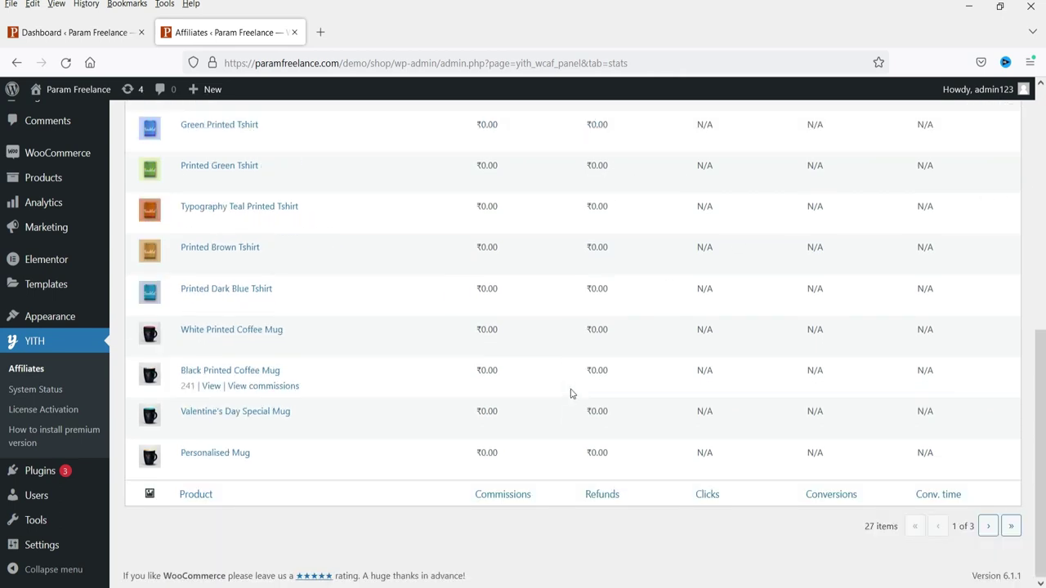
scroll(571, 395, "up", 6)
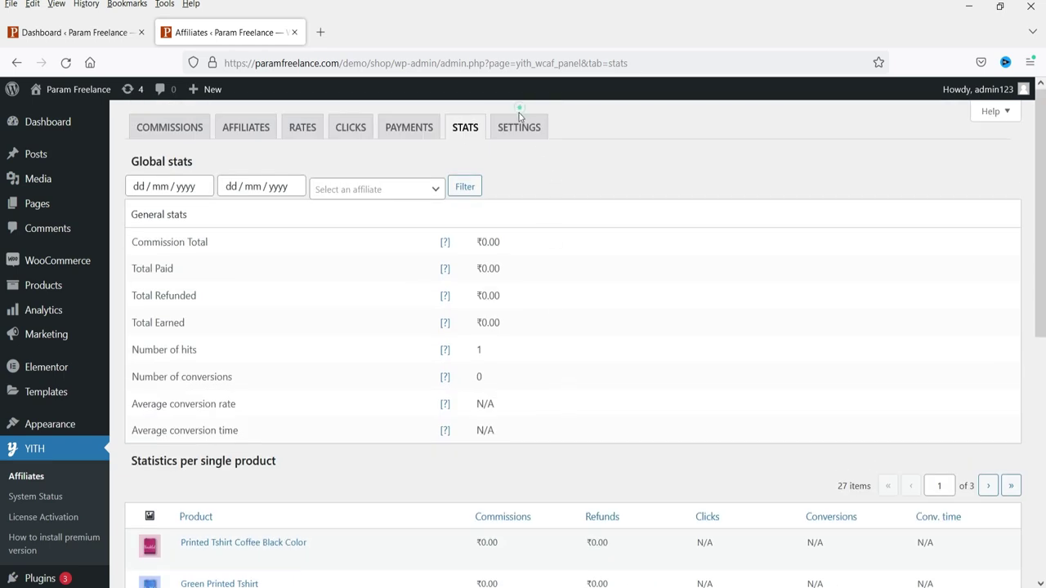
left_click(519, 119)
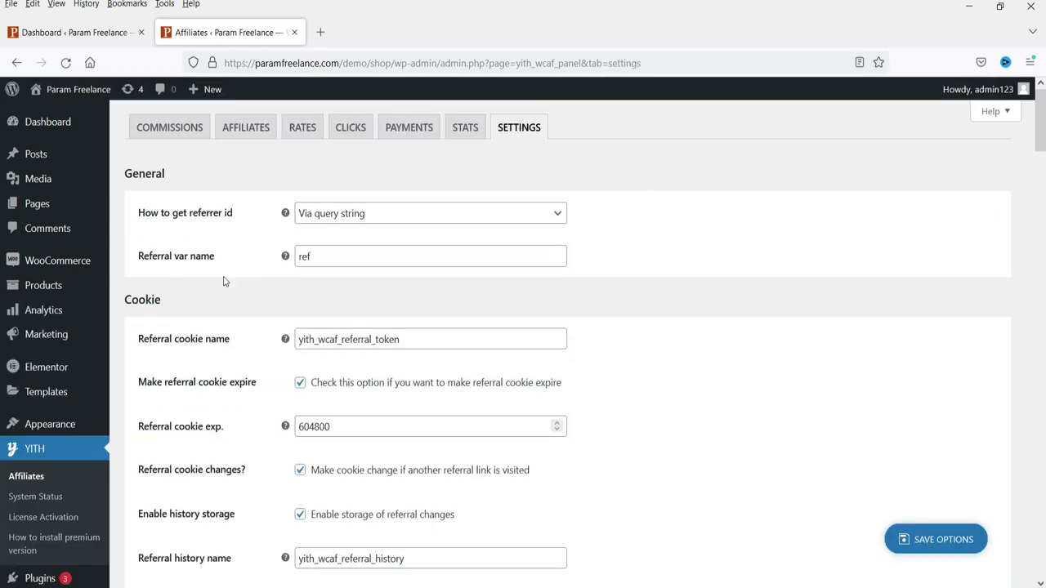
Under Affiliate pages, choose Affiliate Dashboard in the Affiliate dashboard page dropdown.
scroll(688, 343, "down", 2)
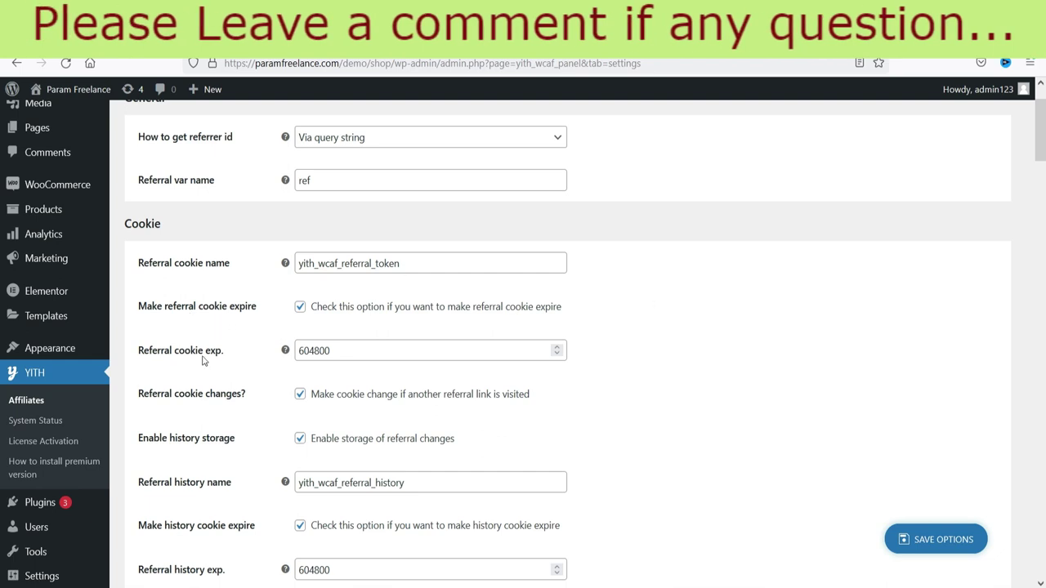
left_click(167, 306)
left_click(823, 308)
scroll(666, 340, "down", 3)
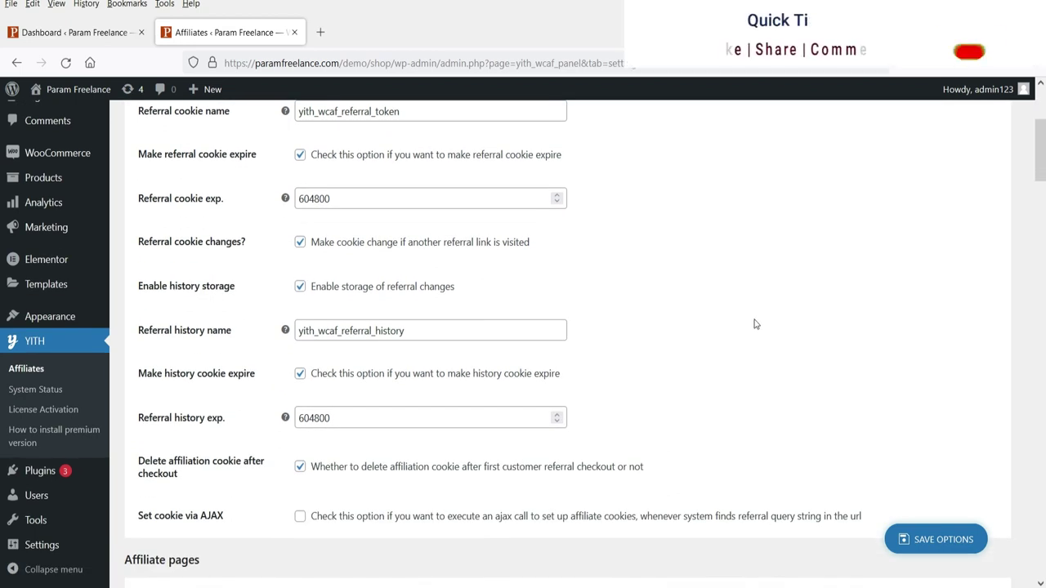
scroll(744, 327, "up", 3)
scroll(744, 331, "down", 3)
scroll(743, 331, "down", 9)
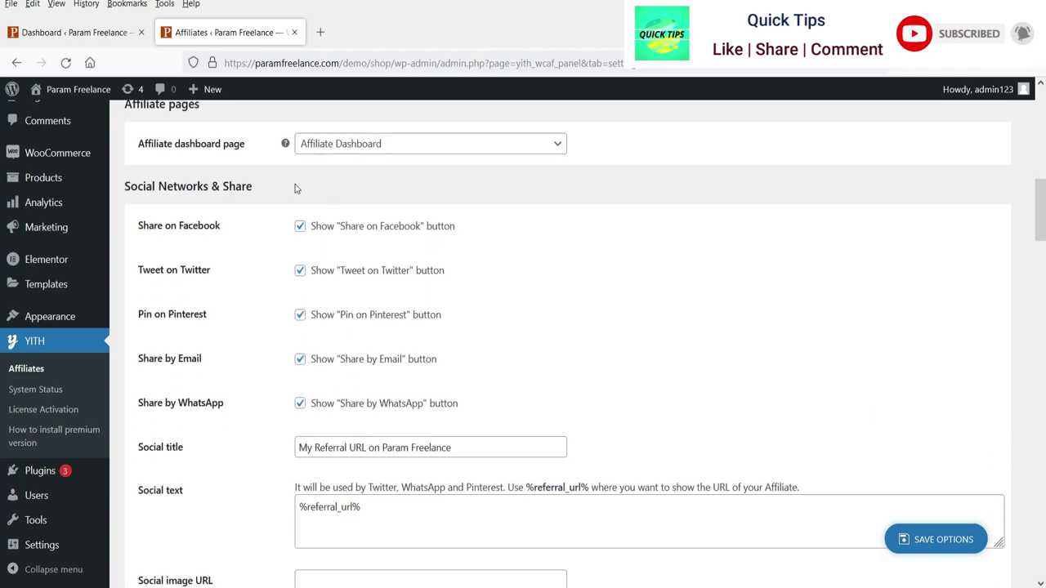
left_click(441, 155)
left_click(413, 270)
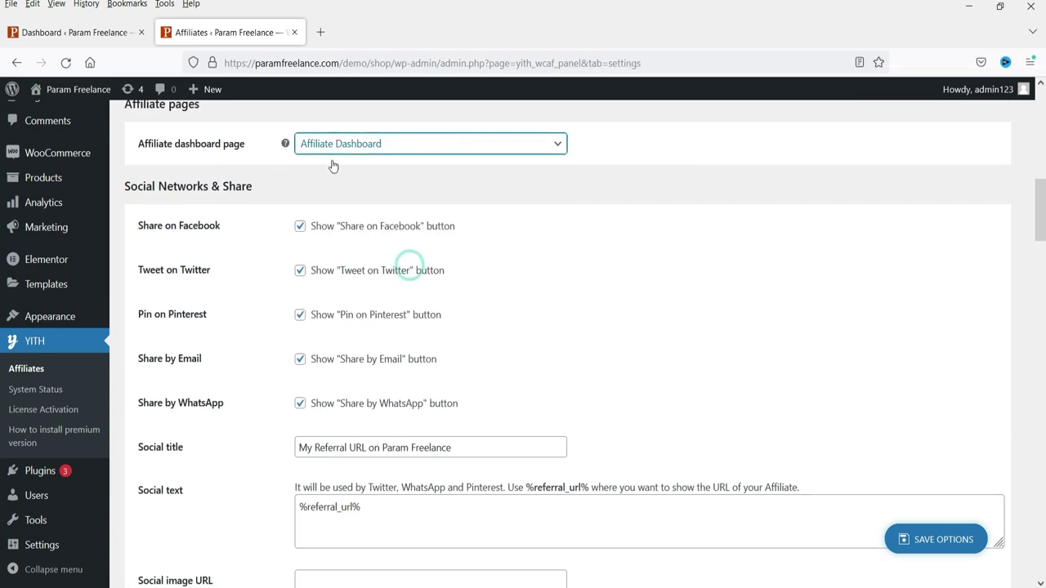
left_click(450, 154)
left_click(366, 163)
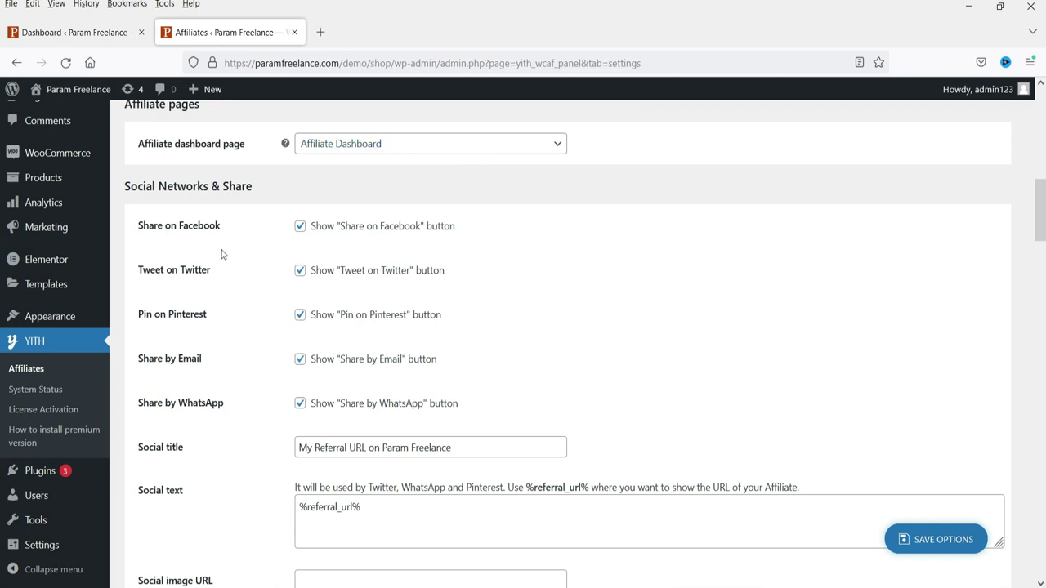
Set Registration form to 'Affiliate dedicated registration form' and keep Auto enable affiliates checked.
scroll(221, 252, "down", 3)
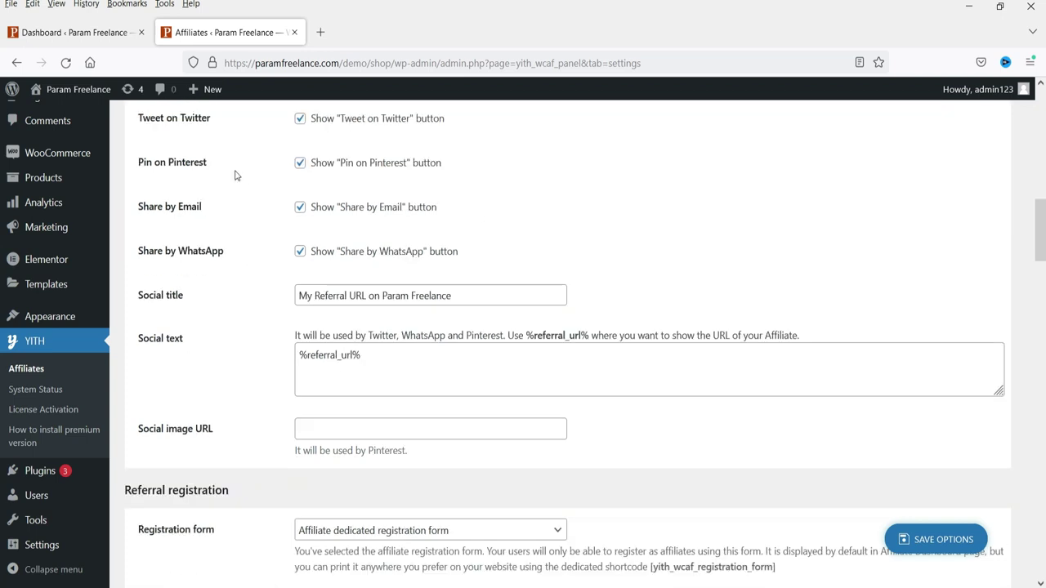
scroll(229, 247, "down", 3)
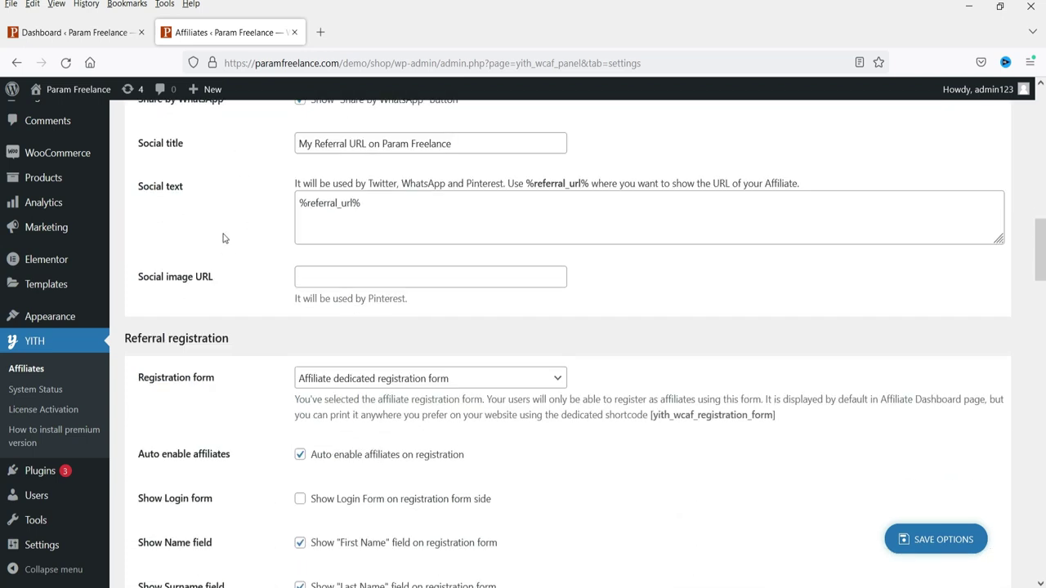
scroll(224, 238, "down", 6)
scroll(224, 238, "up", 2)
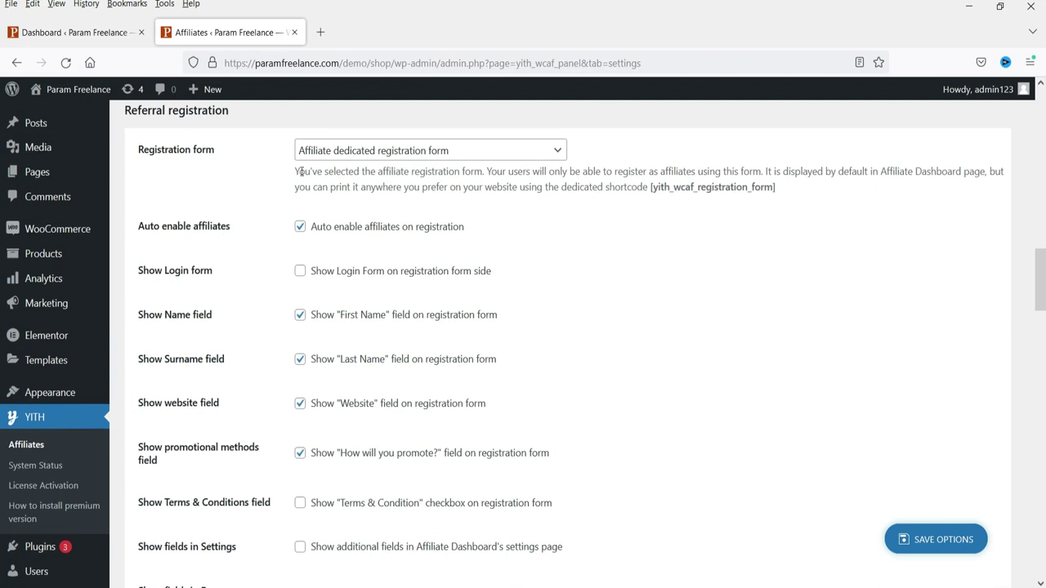
left_click(363, 151)
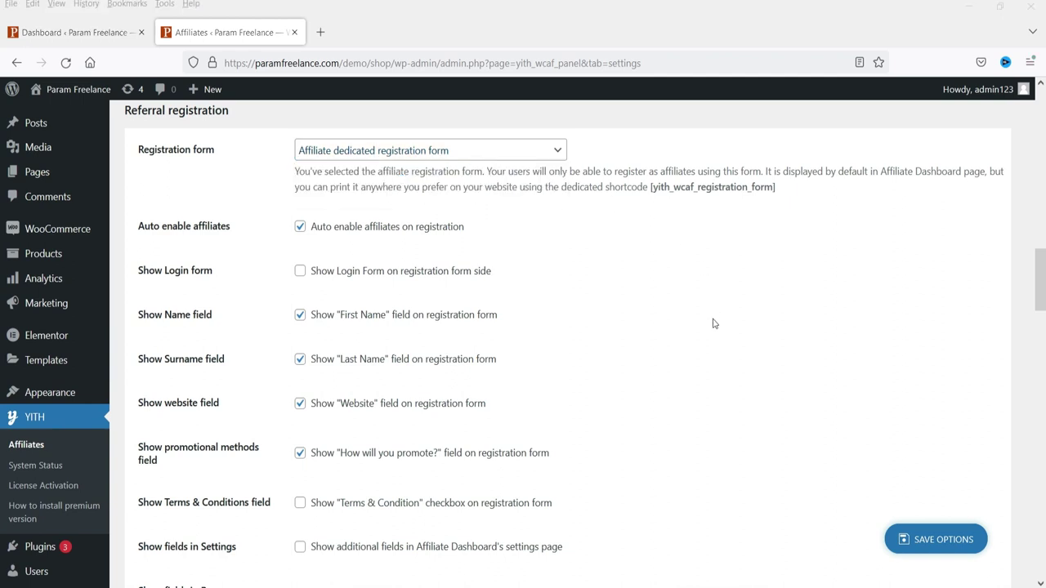
left_click(347, 201)
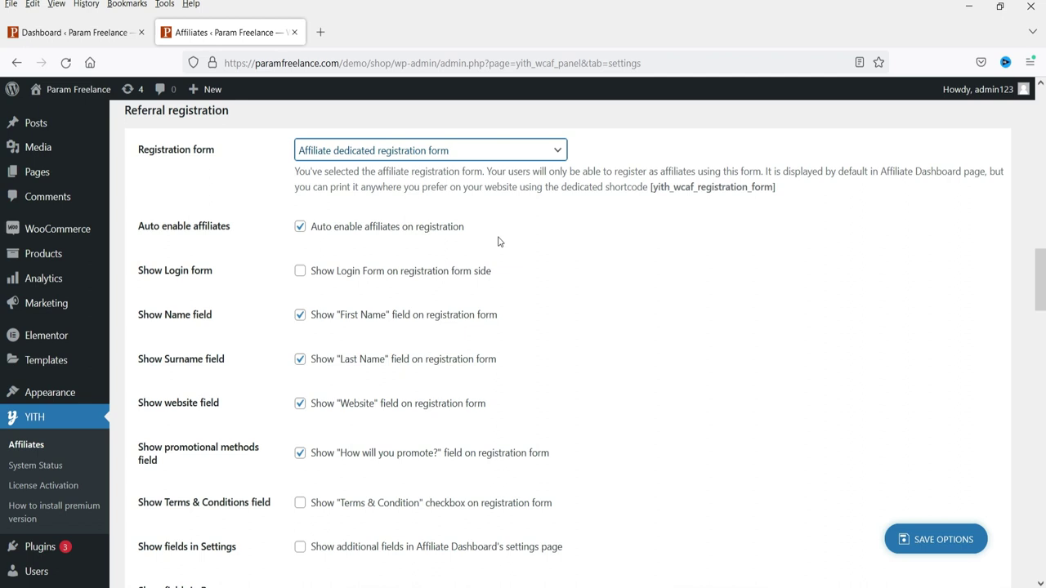
left_click(300, 228)
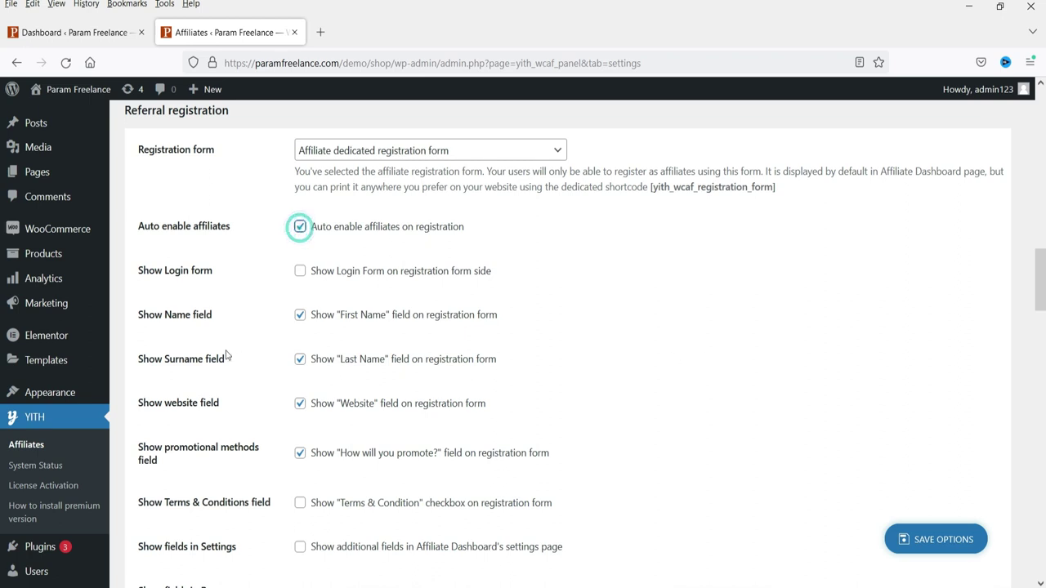
scroll(483, 217, "down", 2)
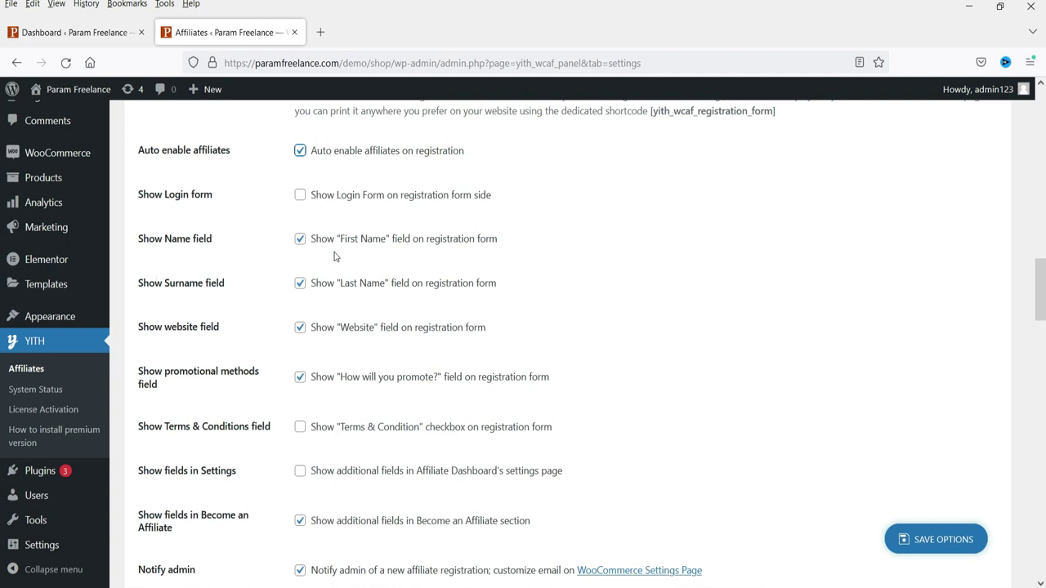
scroll(481, 292, "down", 2)
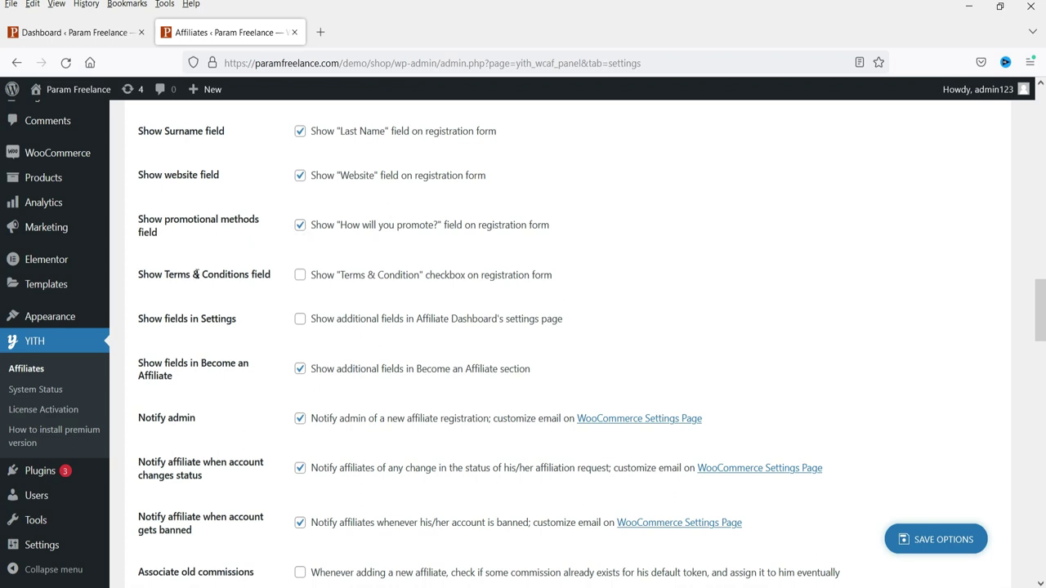
scroll(624, 267, "down", 2)
left_click(300, 198)
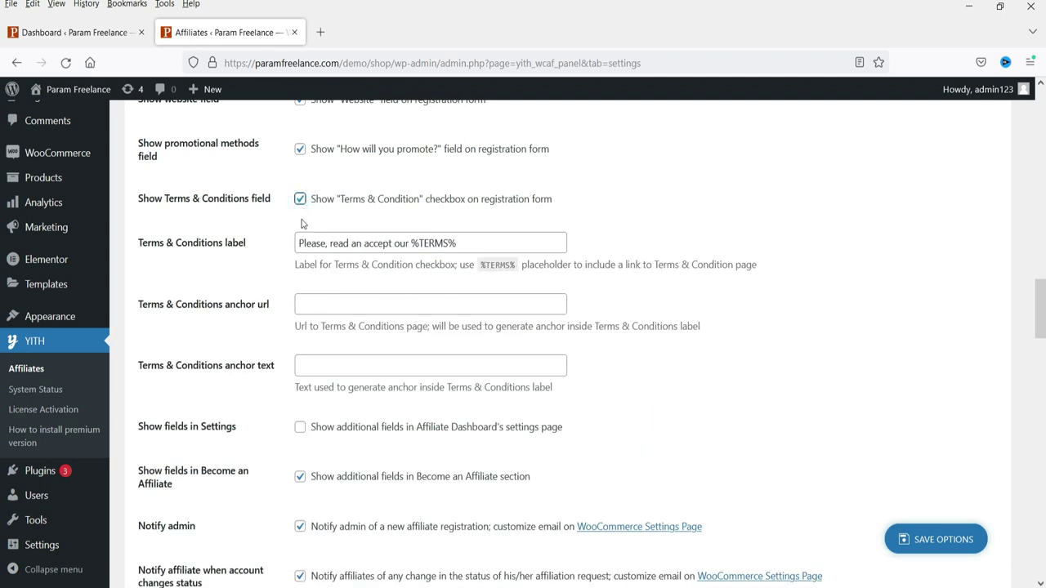
left_click(300, 199)
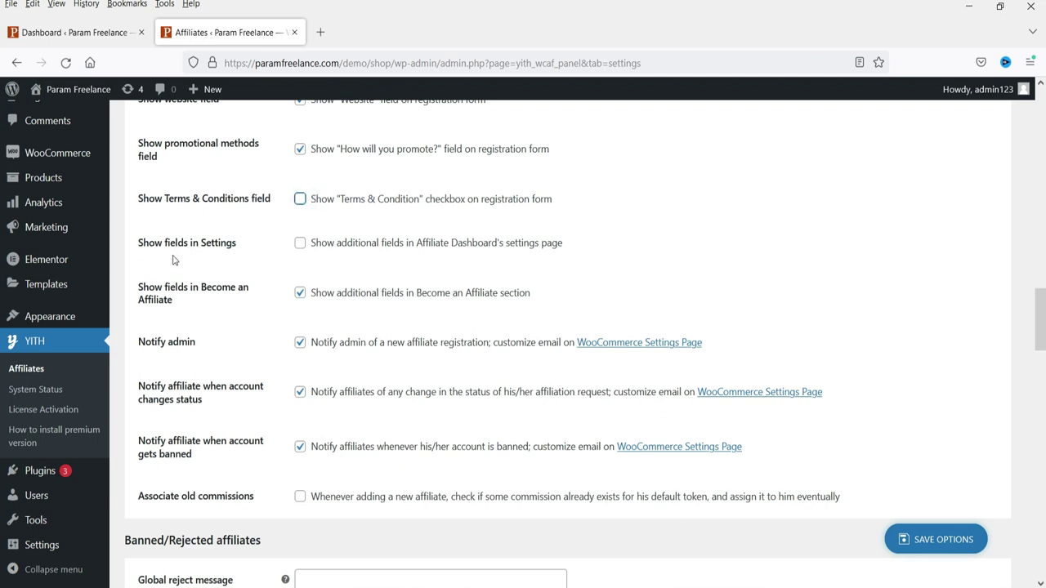
scroll(351, 263, "down", 2)
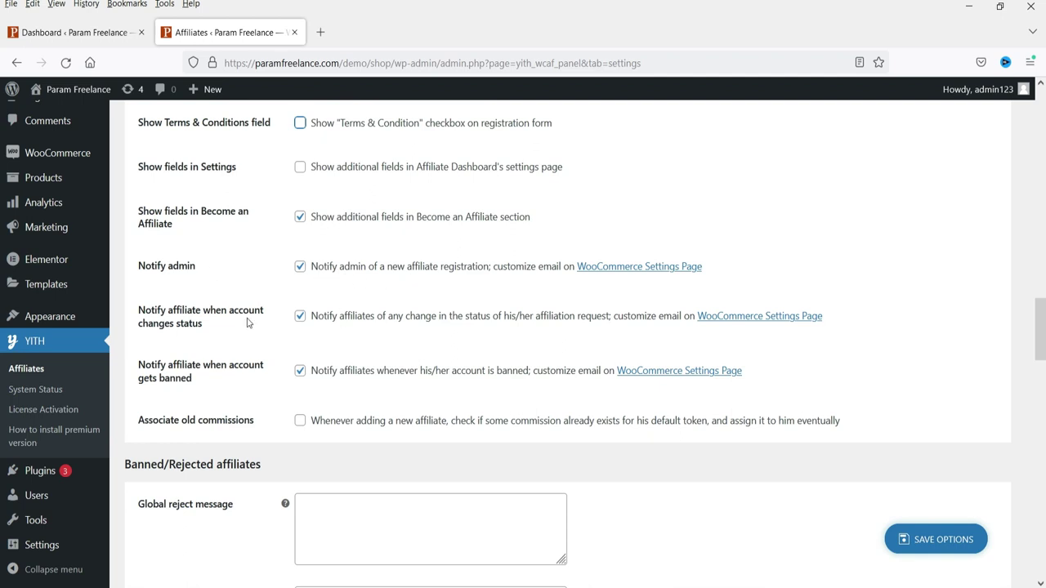
scroll(359, 302, "down", 2)
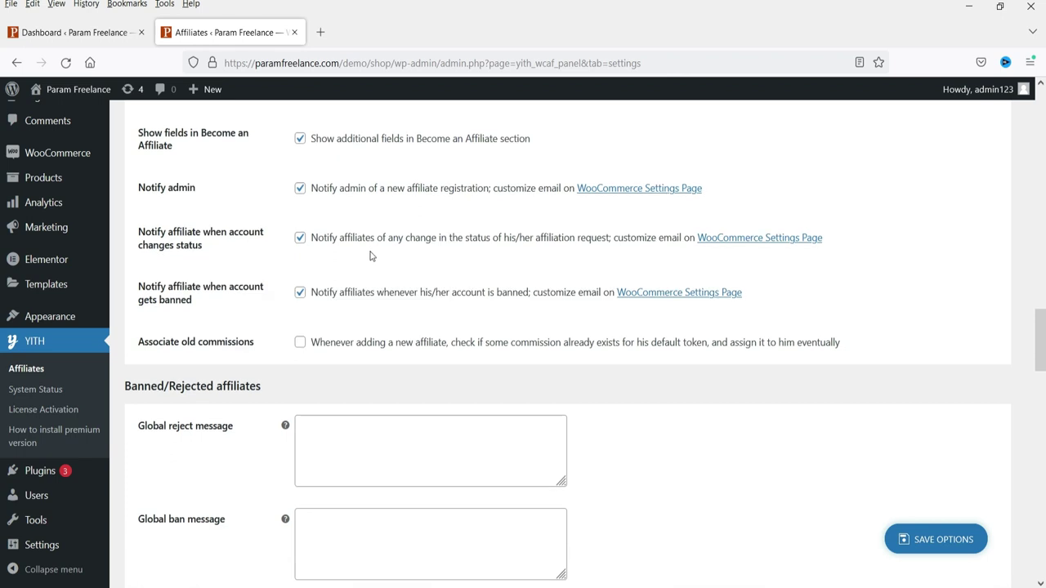
scroll(370, 257, "down", 2)
scroll(191, 250, "down", 3)
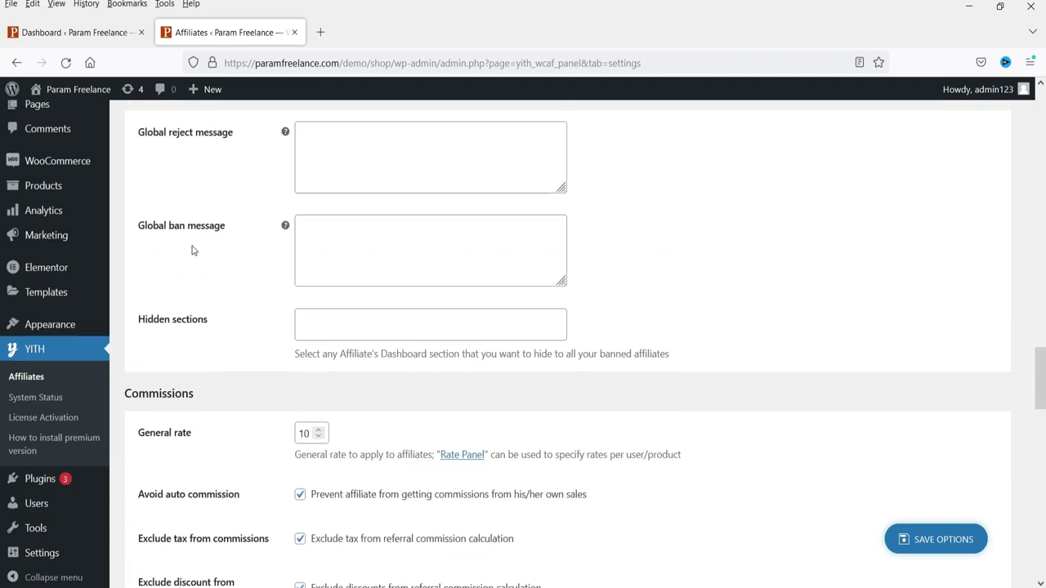
Click into the Global reject message and Global ban message fields.
scroll(191, 245, "up", 4)
mouse_move(285, 280)
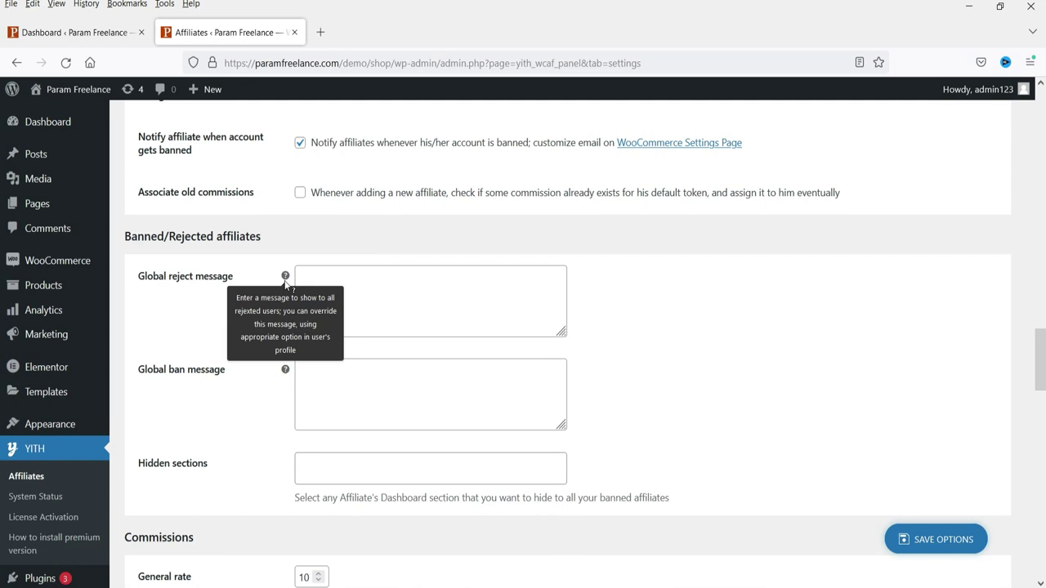
left_click(378, 294)
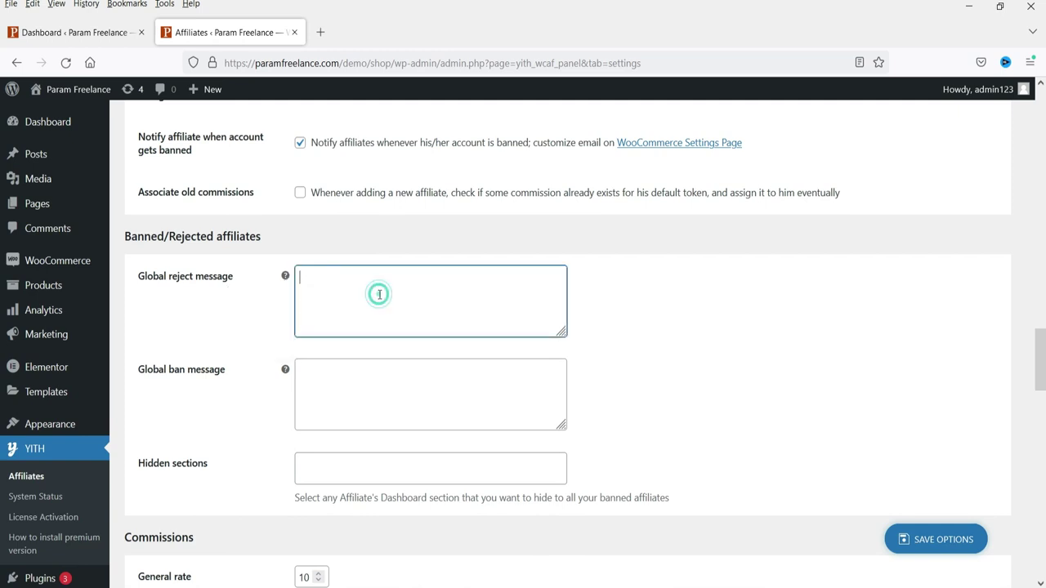
left_click(341, 403)
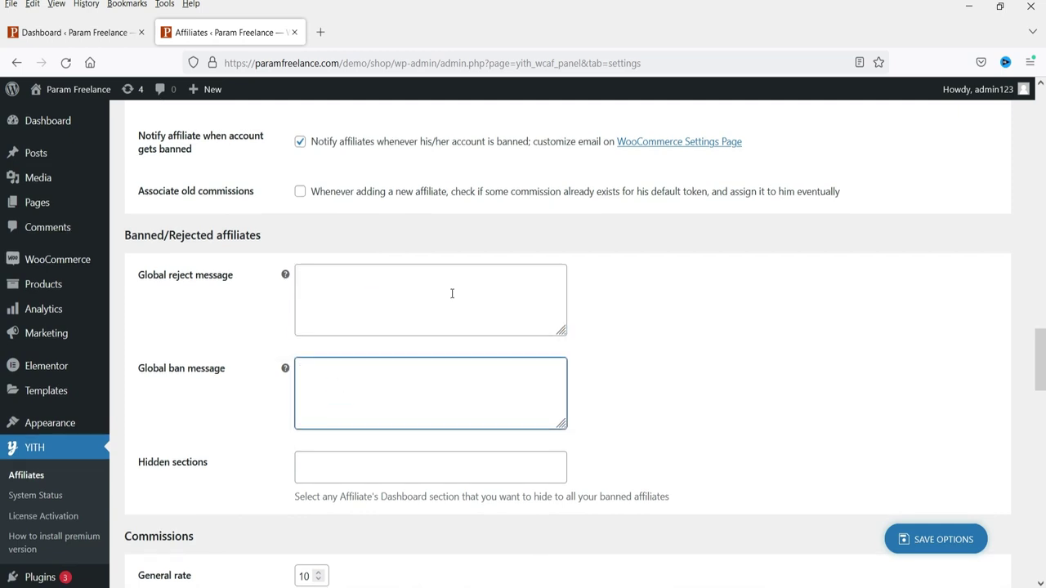
Scroll past Commissions, Exclusions and Coupon, and open Marketing > Coupons in a new tab.
scroll(450, 294, "down", 2)
scroll(699, 245, "down", 1)
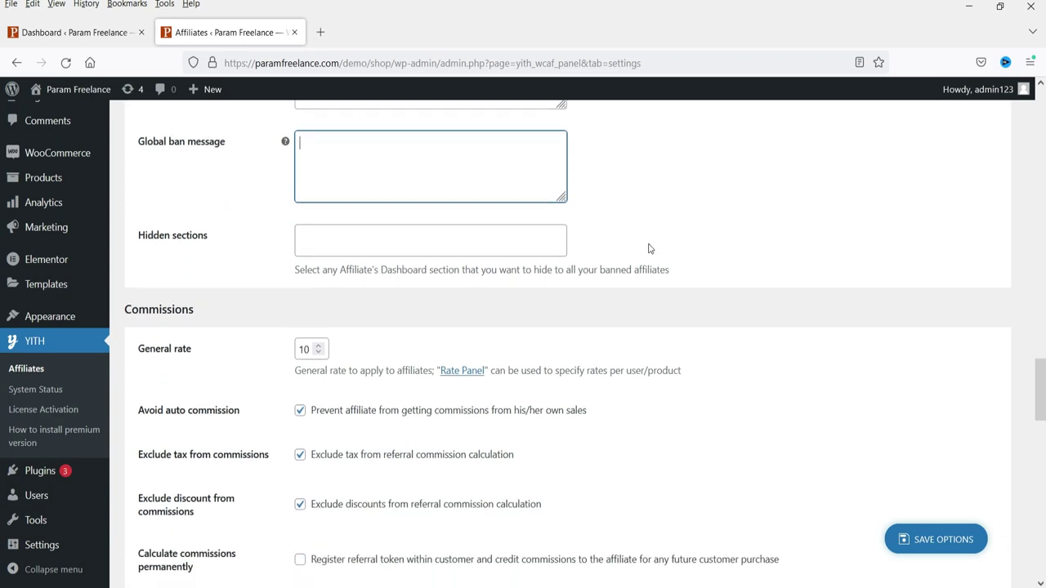
scroll(803, 298, "down", 2)
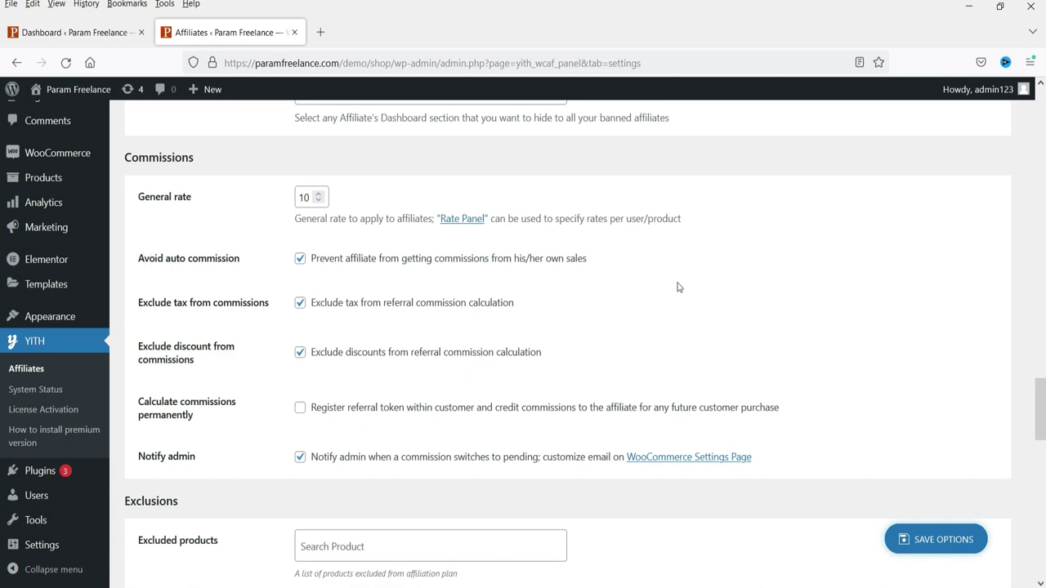
scroll(665, 283, "down", 2)
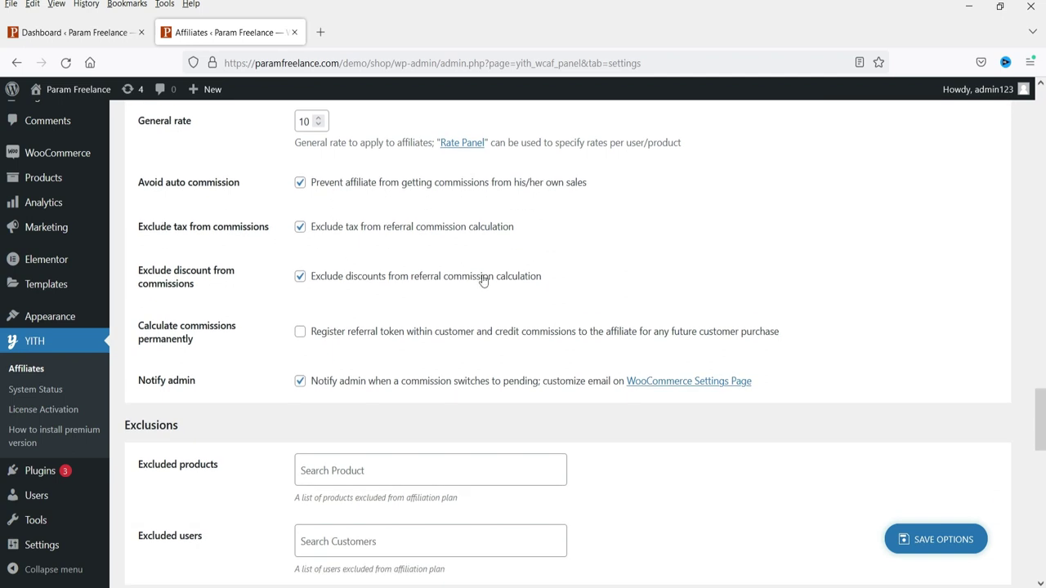
scroll(351, 282, "down", 4)
scroll(289, 188, "down", 4)
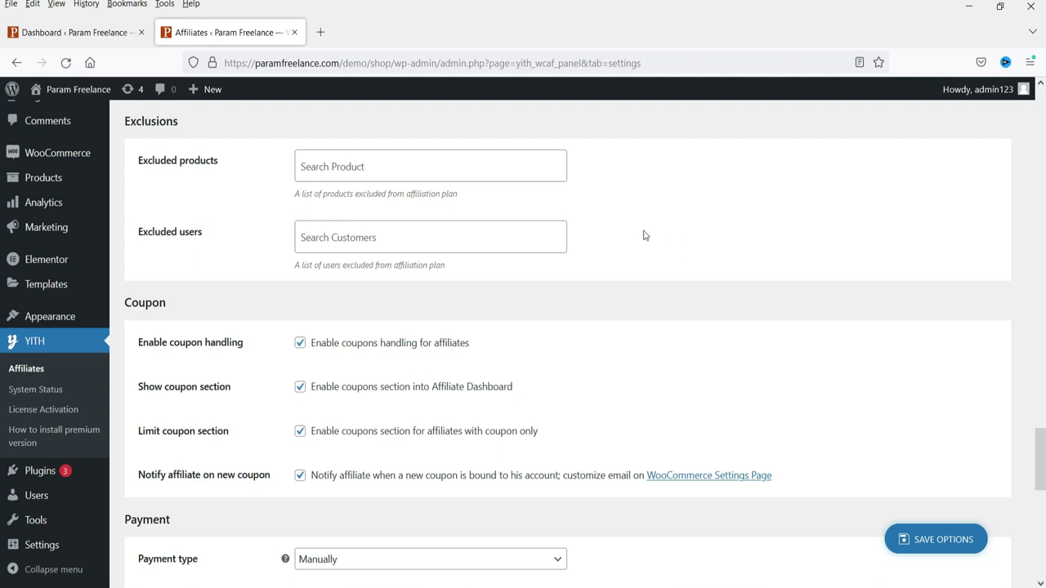
scroll(644, 236, "down", 2)
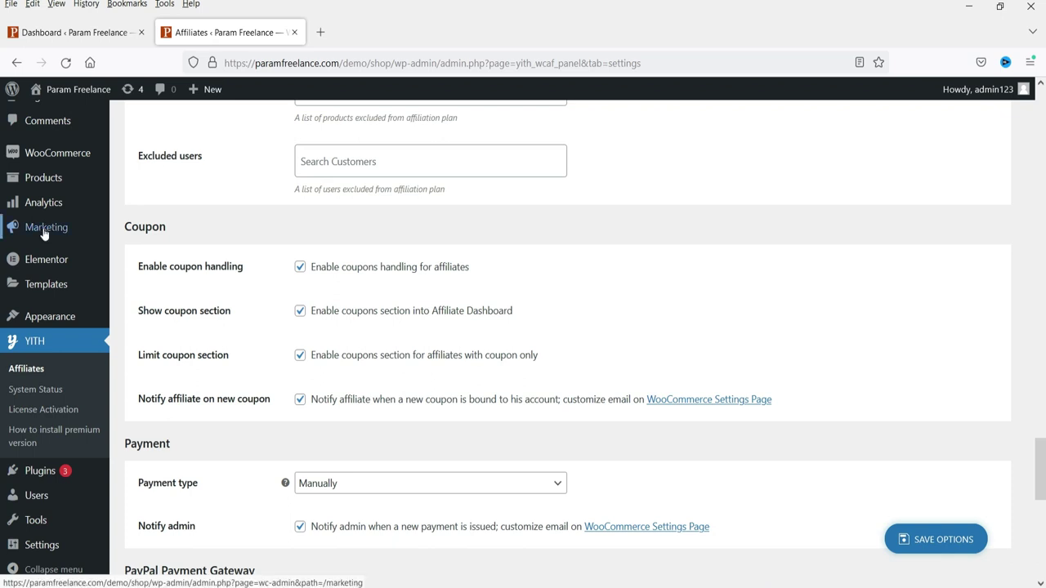
middle_click(163, 259)
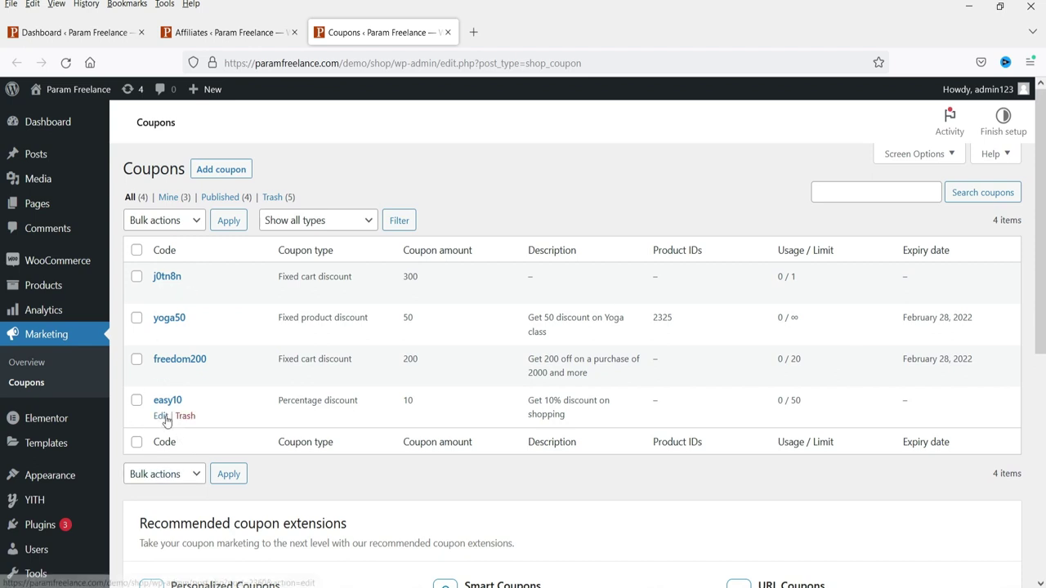
Edit the easy10 coupon and pick the searched affiliate as Referrer in its Affiliates tab.
left_click(161, 417)
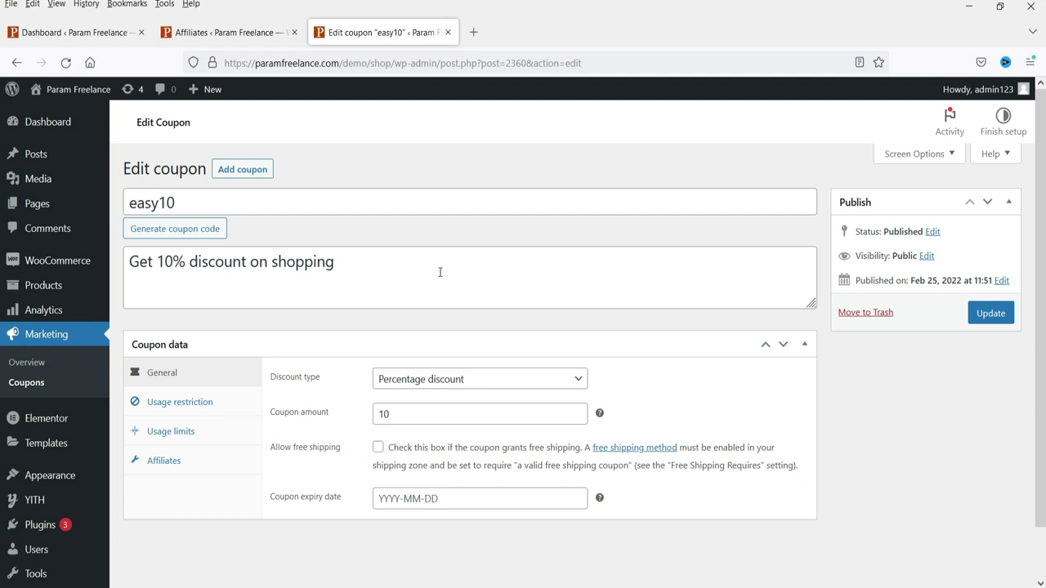
scroll(439, 272, "down", 1)
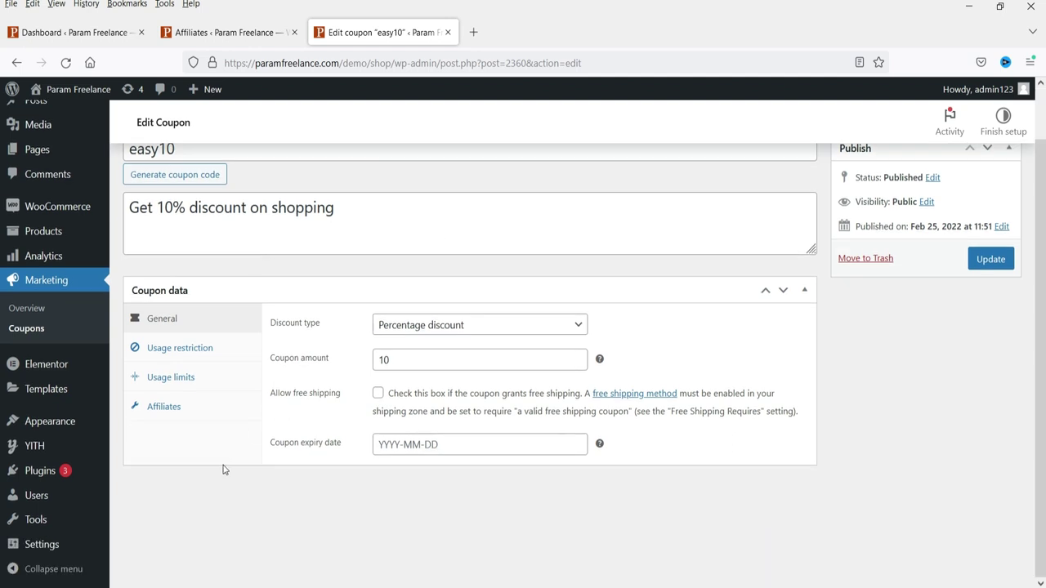
left_click(168, 408)
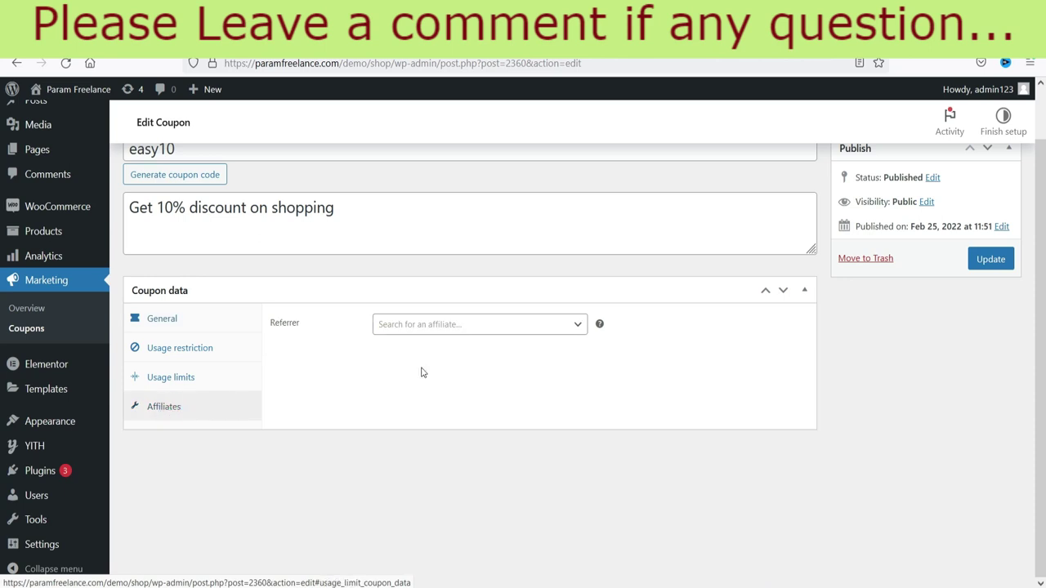
left_click(436, 326)
type("param")
left_click(416, 381)
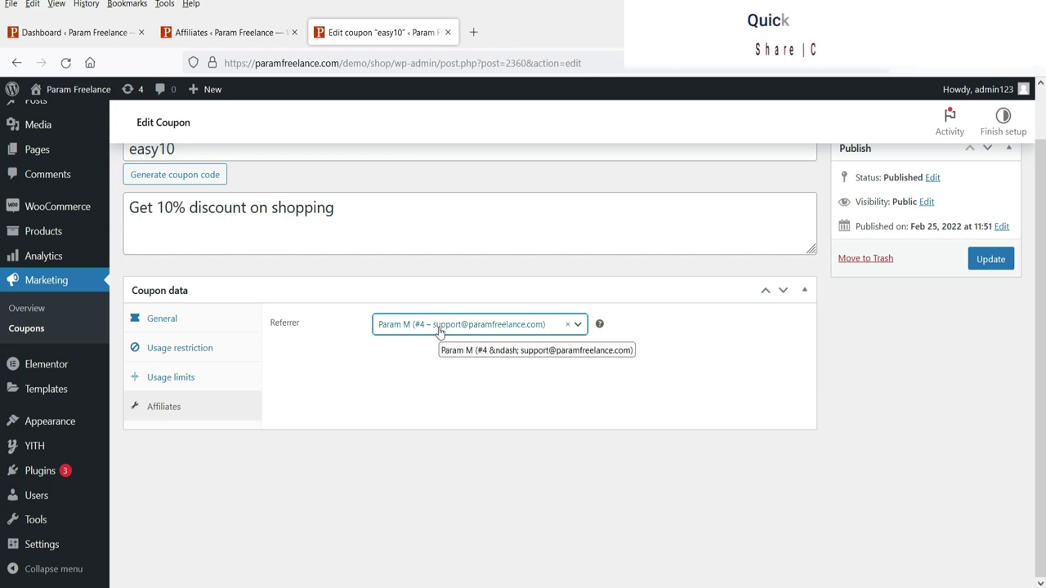
Update the easy10 coupon and switch back to the affiliate settings tab.
scroll(653, 368, "up", 2)
key("shift+Tab")
left_click(913, 442)
double_click(189, 204)
left_click(176, 207)
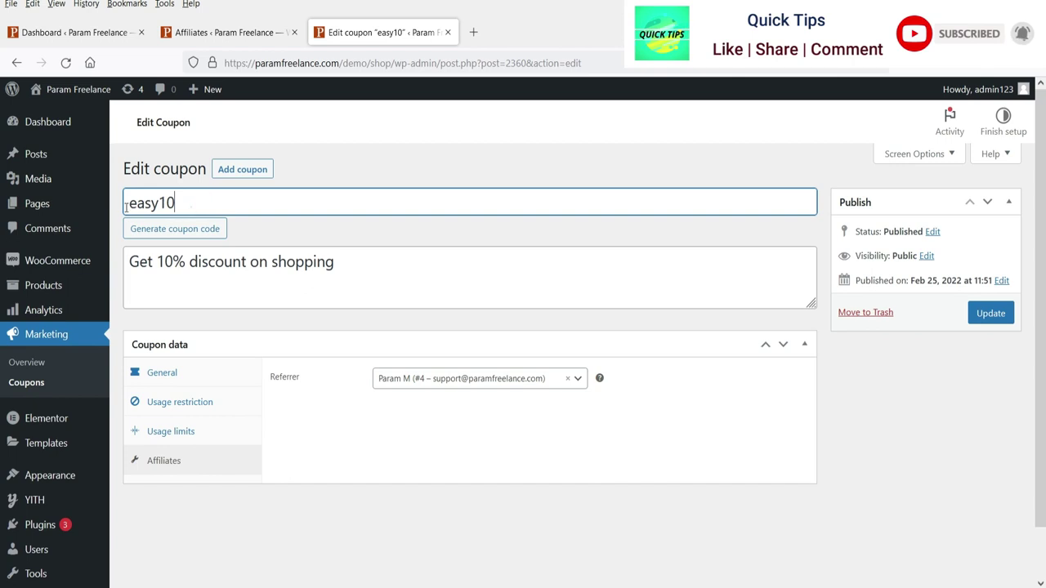
double_click(187, 204)
left_click(908, 407)
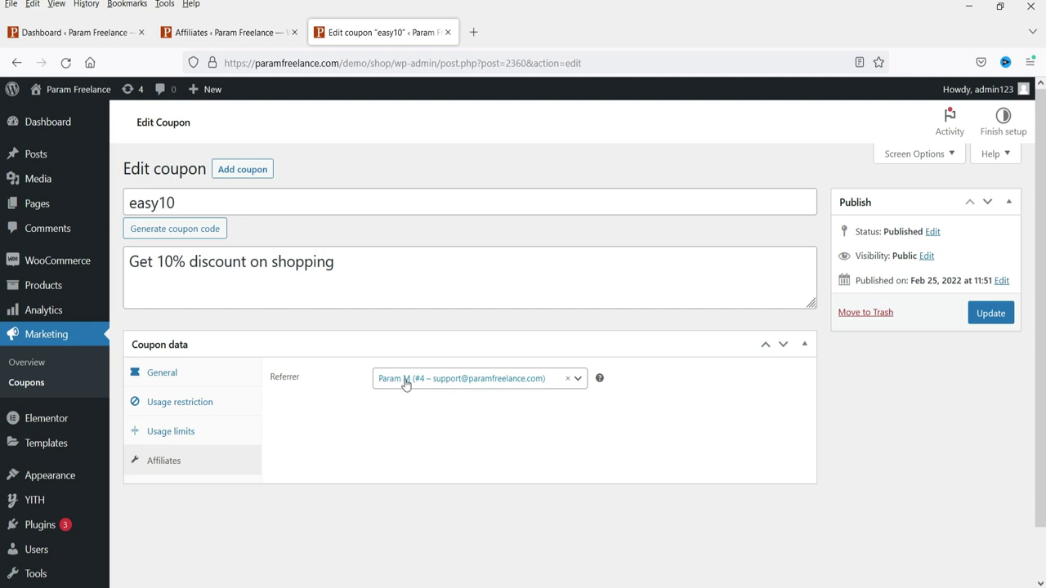
left_click(991, 316)
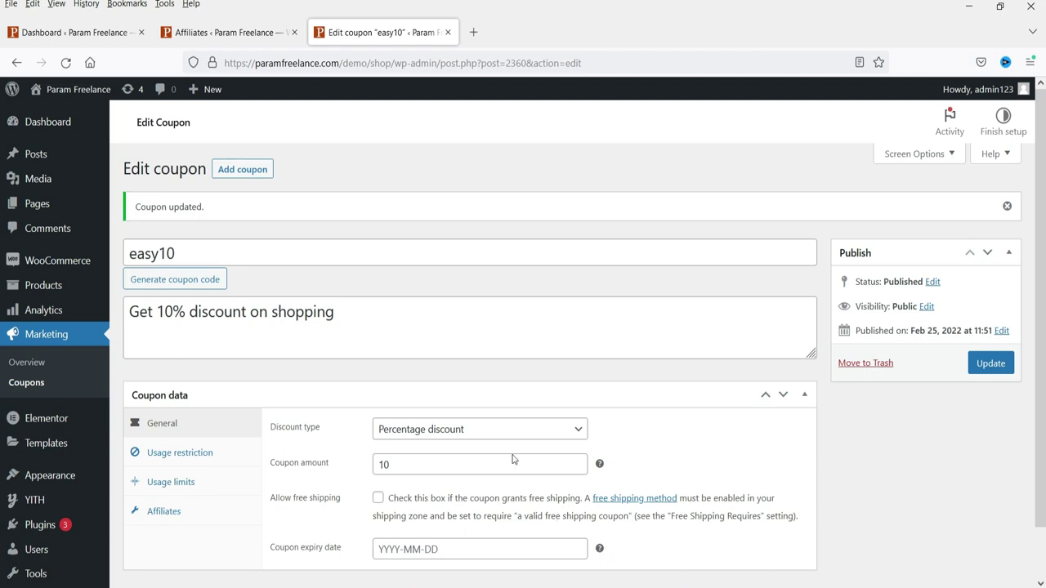
left_click(214, 32)
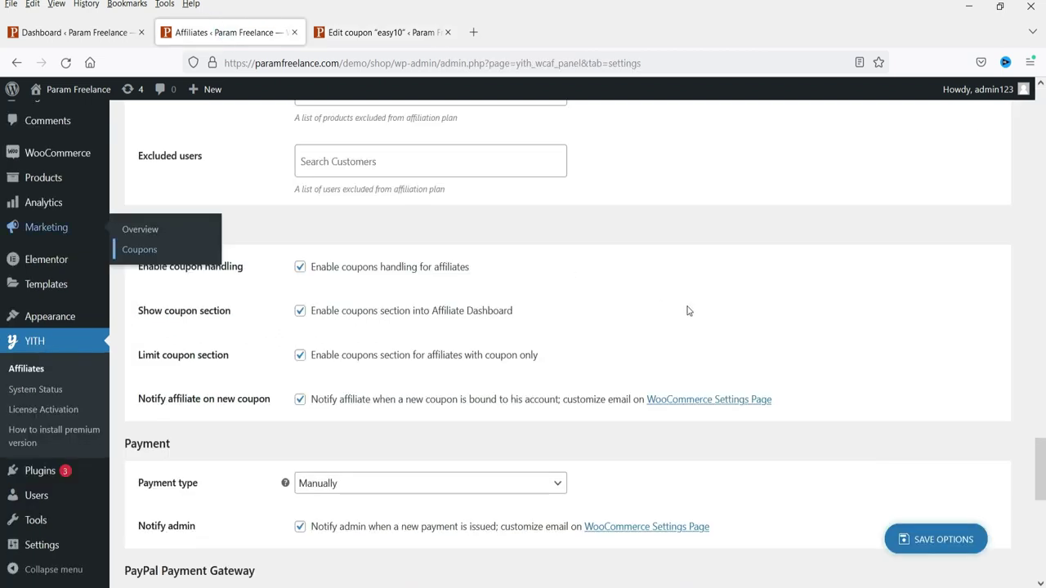
Set payment type to automatic on day 15 above a 50 threshold, with PayPal as default gateway.
scroll(623, 281, "down", 3)
scroll(625, 281, "down", 2)
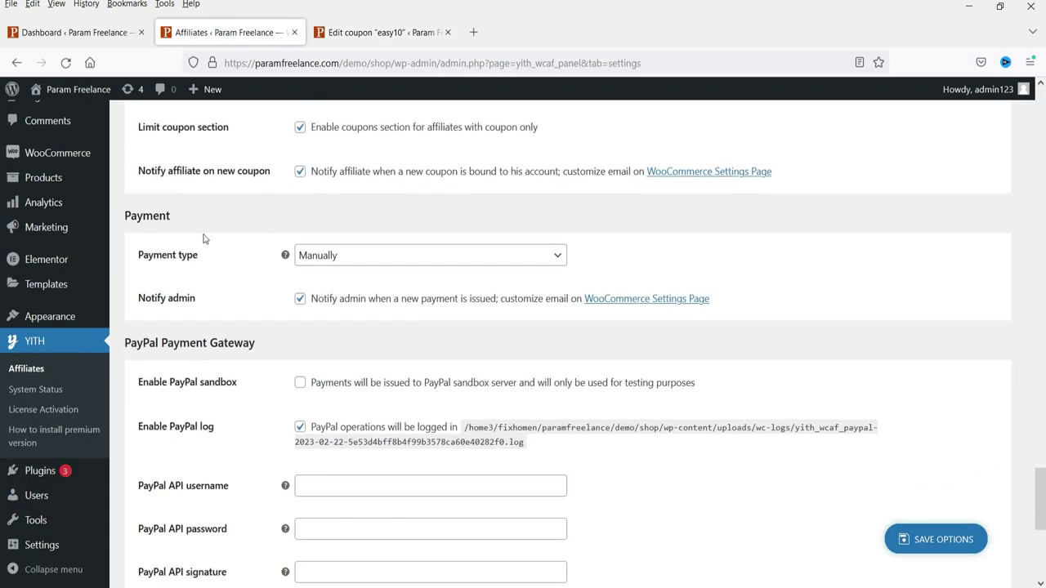
left_click(383, 259)
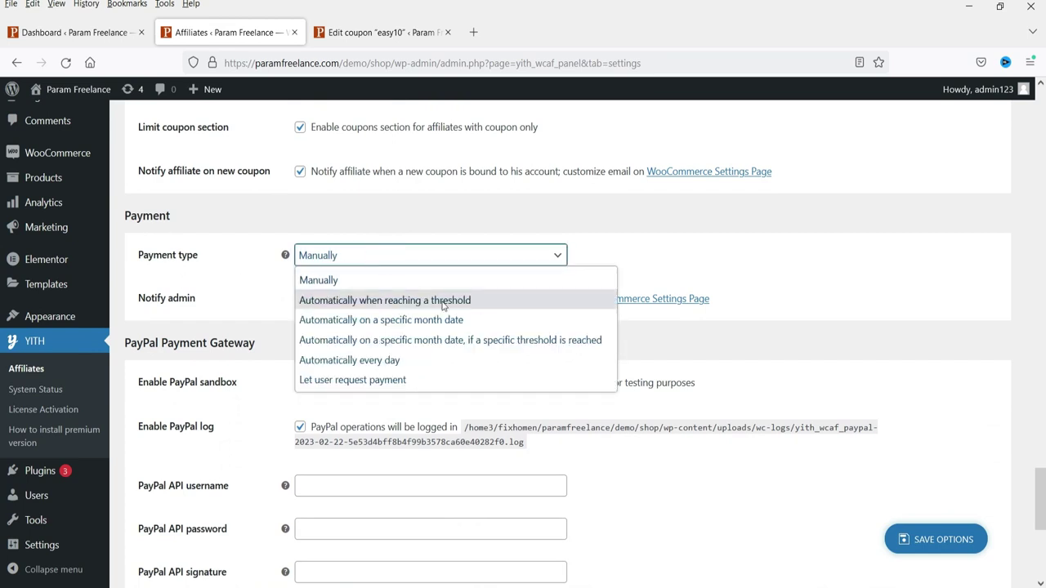
left_click(487, 345)
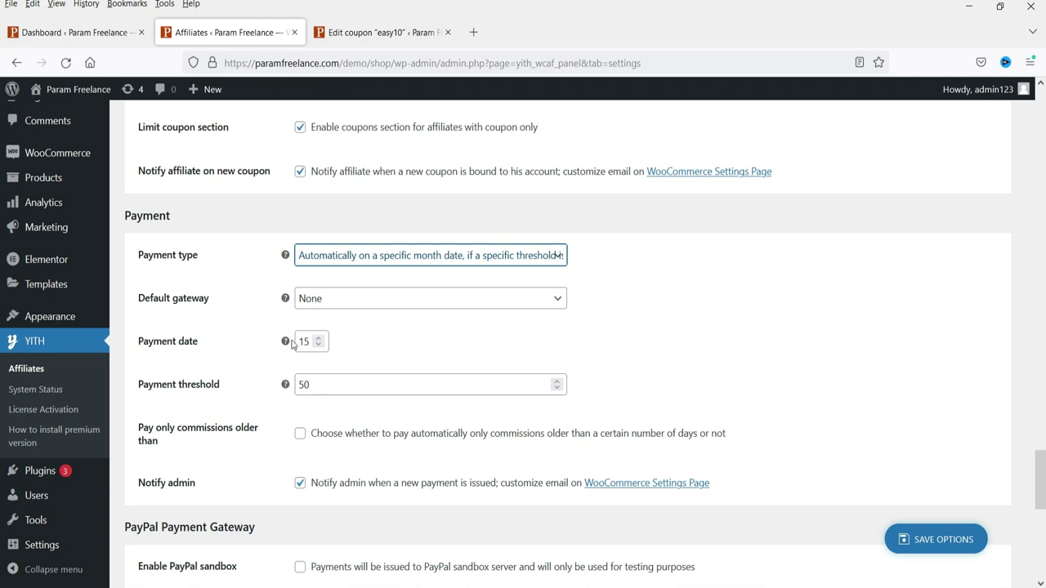
left_click(389, 306)
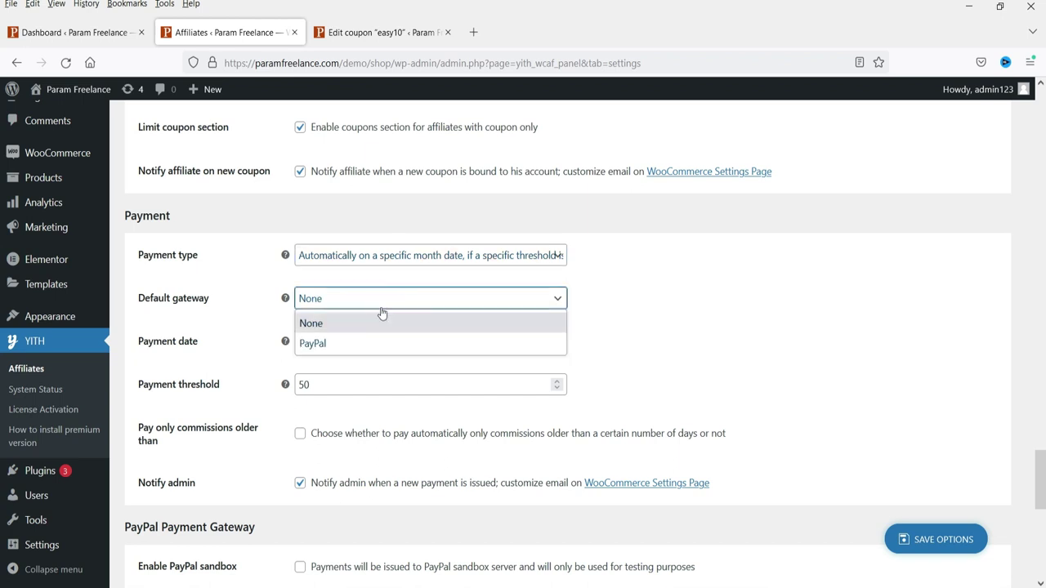
left_click(375, 343)
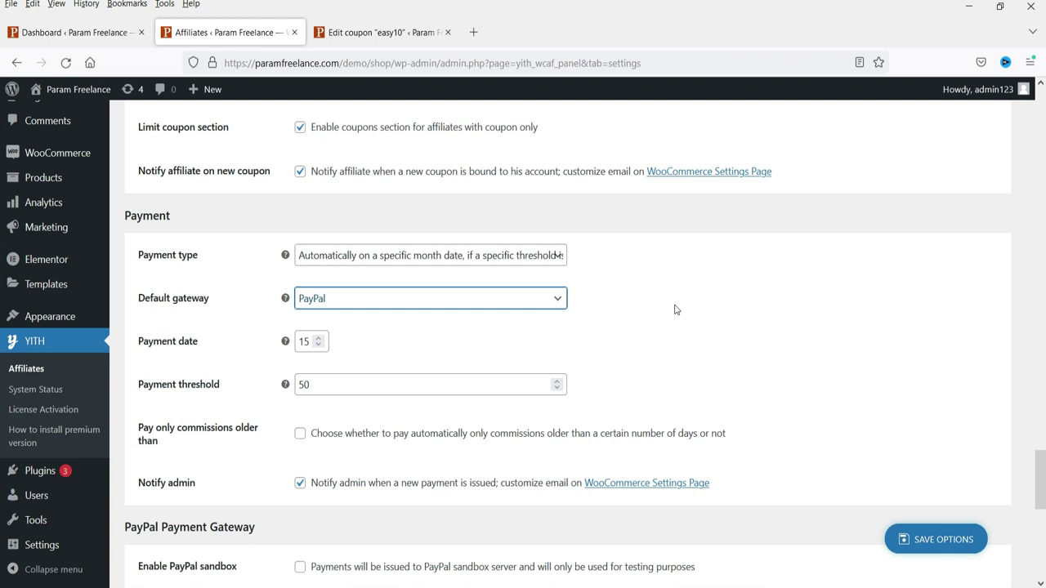
scroll(674, 310, "down", 2)
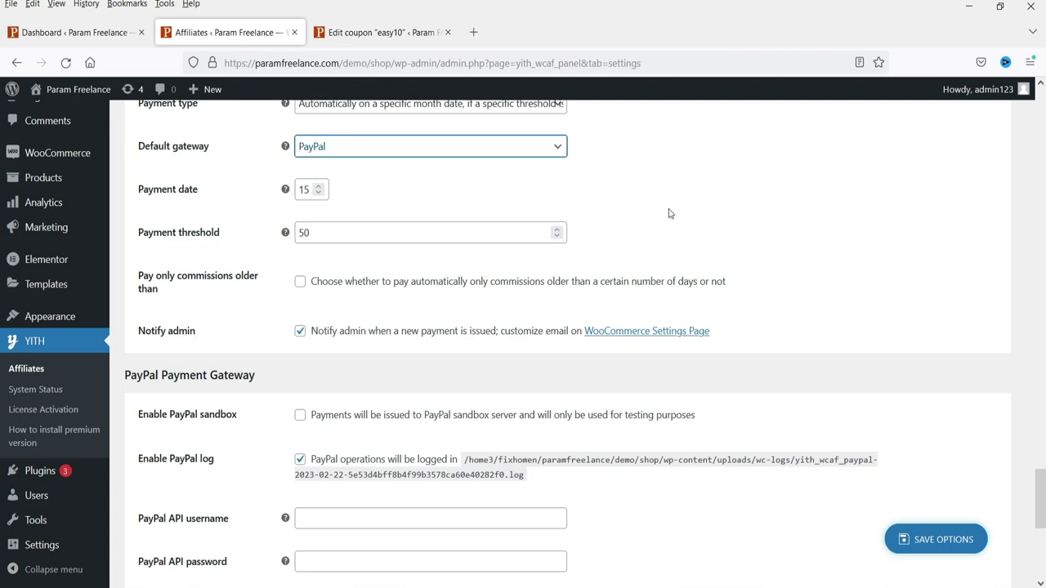
Scroll past the PayPal Payment Gateway and Click log sections, then Save Options.
left_click(159, 396)
scroll(468, 265, "down", 3)
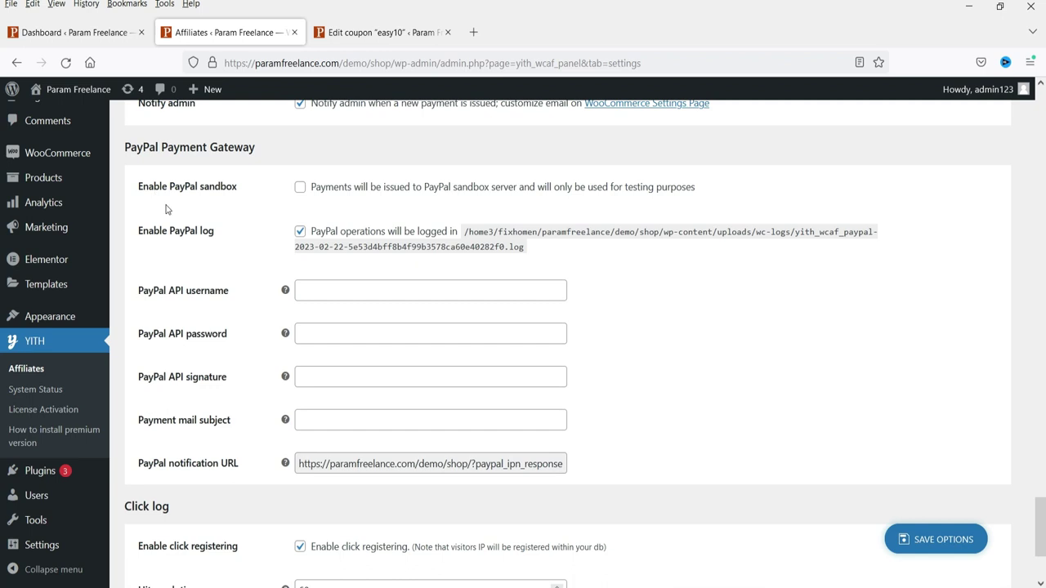
scroll(196, 233, "down", 1)
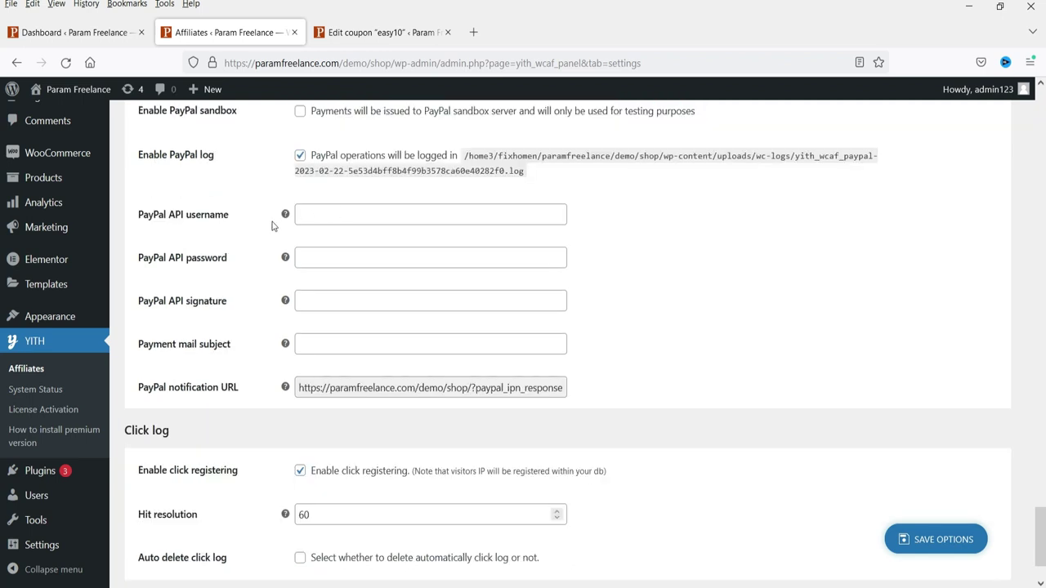
mouse_move(285, 215)
left_click(755, 294)
scroll(722, 299, "up", 3)
scroll(723, 299, "down", 2)
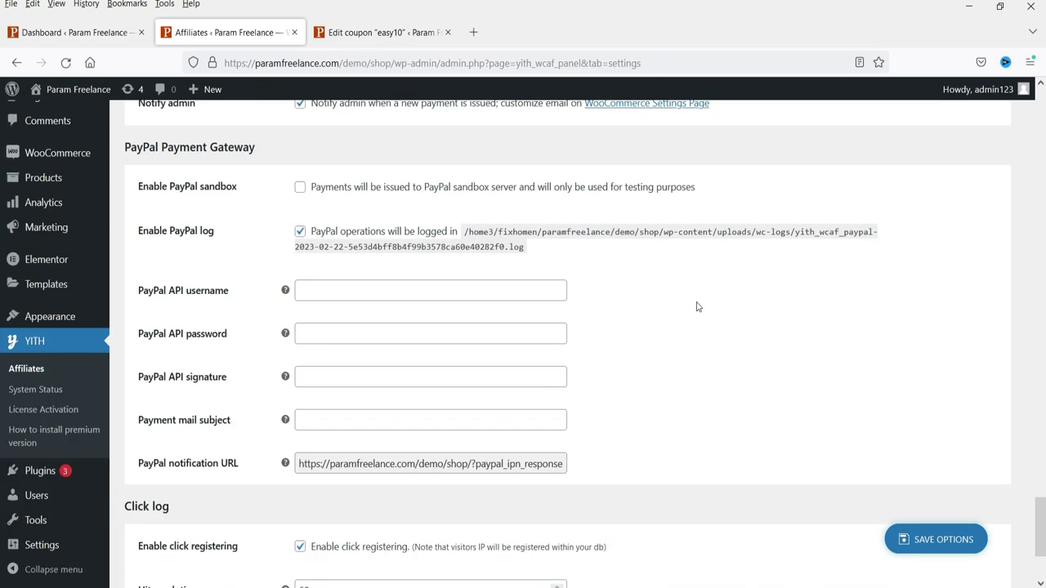
scroll(699, 301, "down", 3)
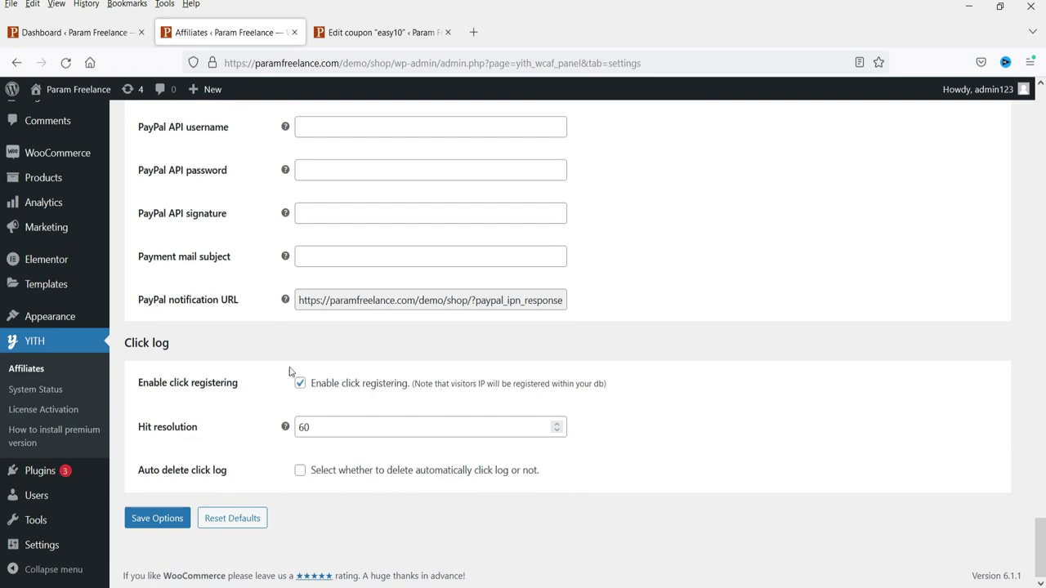
left_click(155, 519)
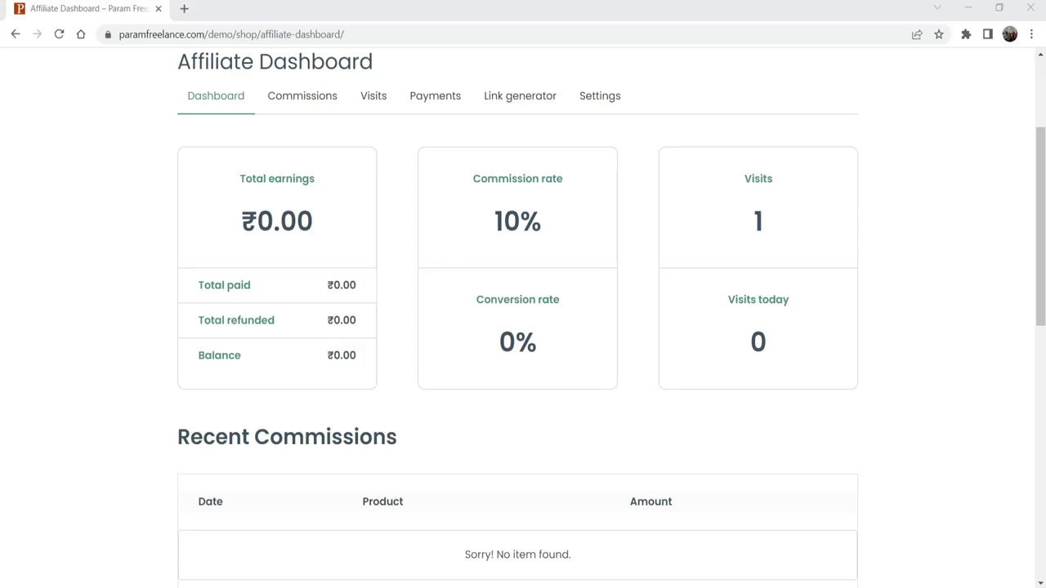
Reload the storefront Affiliate Dashboard so it shows the 15.00% affiliate rate.
scroll(917, 333, "up", 3)
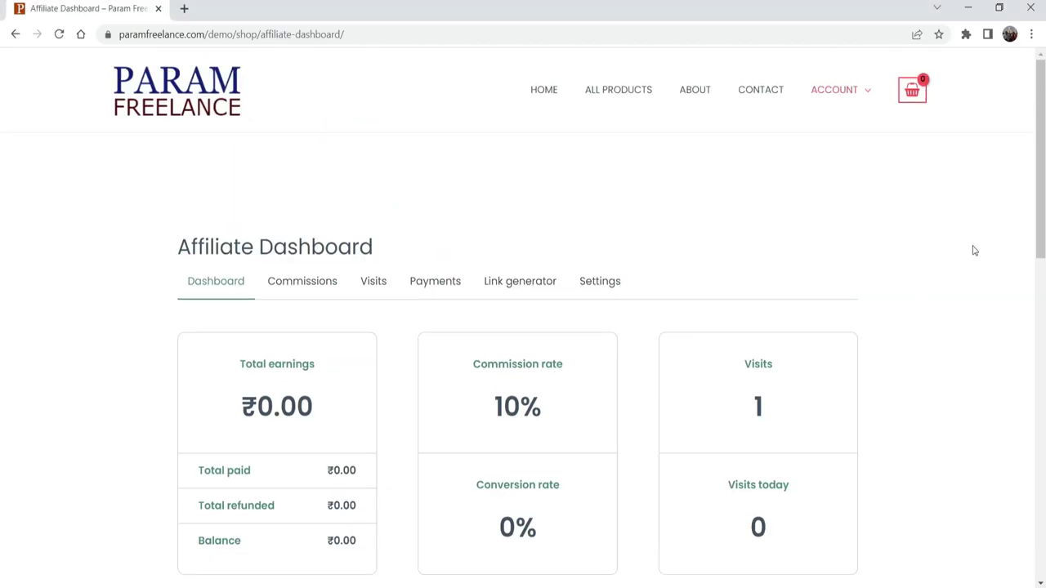
scroll(973, 250, "down", 1)
left_click_drag(1035, 187, 1042, 220)
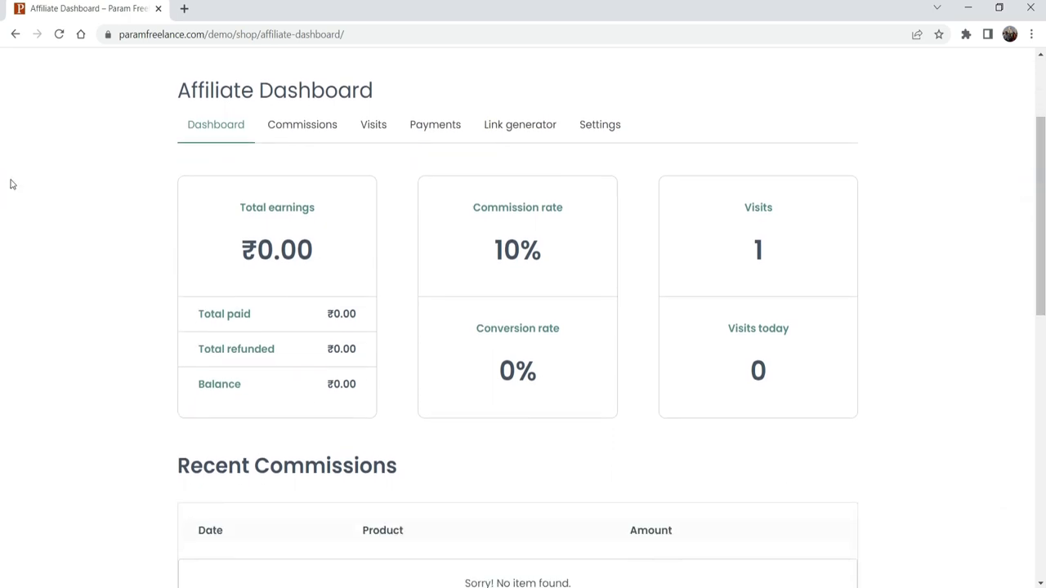
left_click(60, 34)
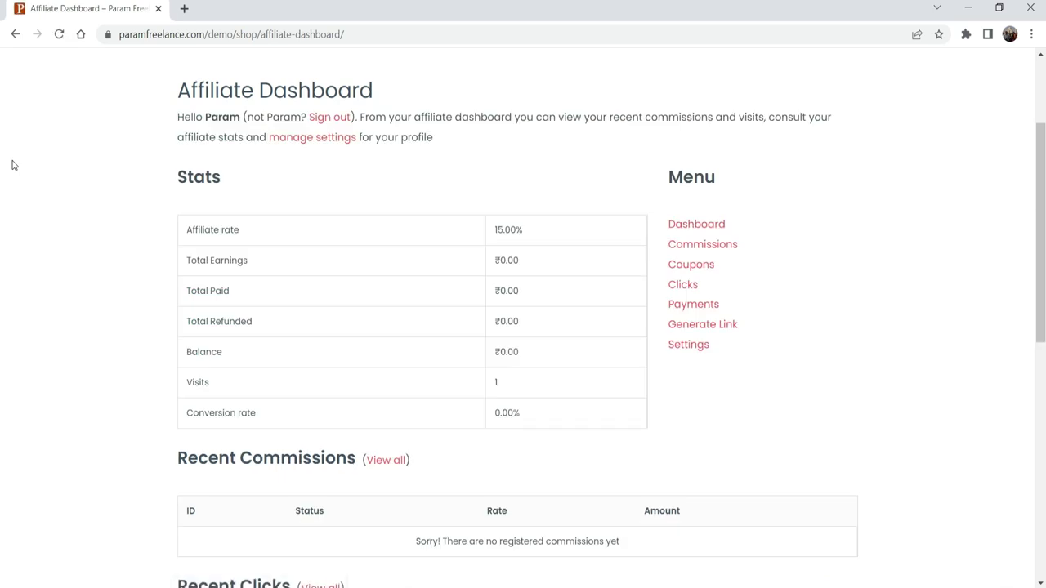
scroll(864, 234, "up", 2)
scroll(864, 234, "down", 3)
scroll(864, 234, "up", 2)
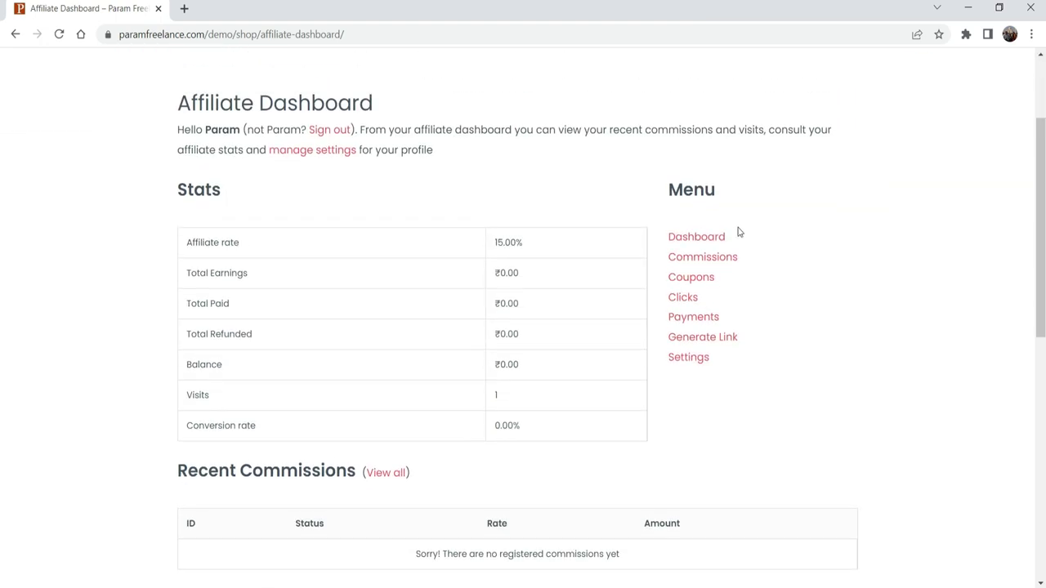
View the Commissions list and Generate Link page, returning to the dashboard after each.
left_click(701, 256)
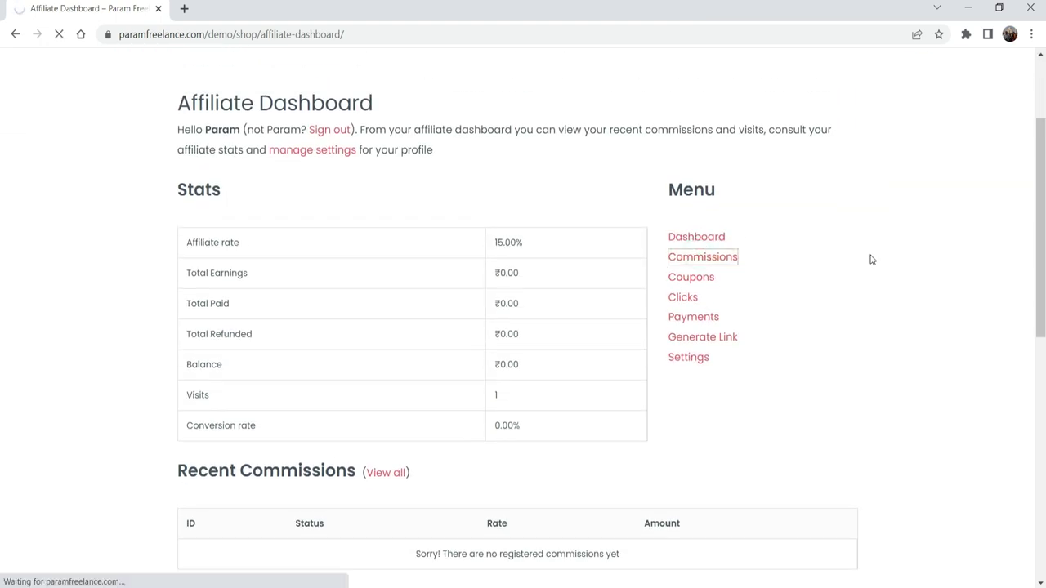
left_click(14, 34)
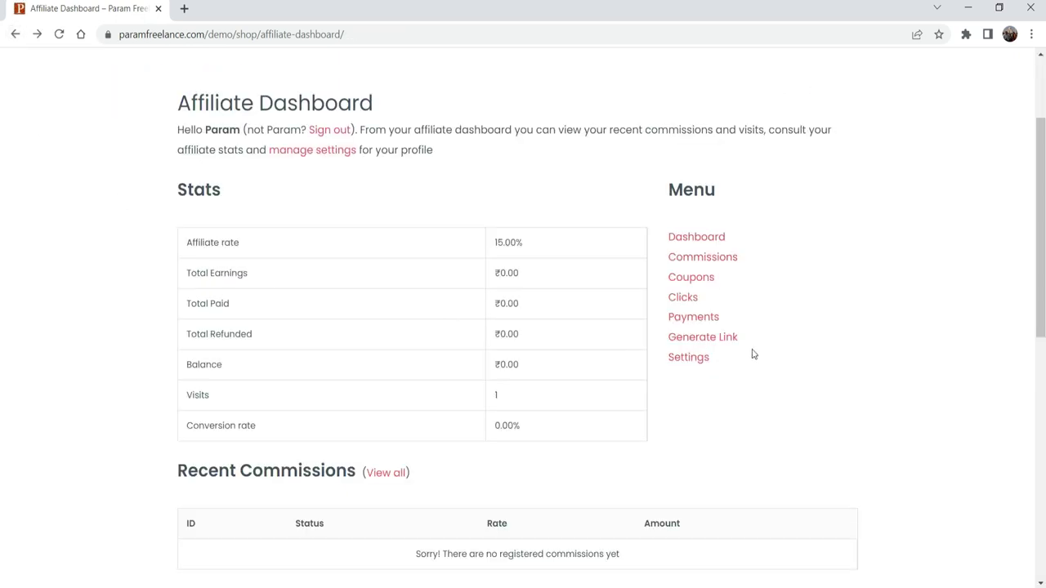
left_click(696, 337)
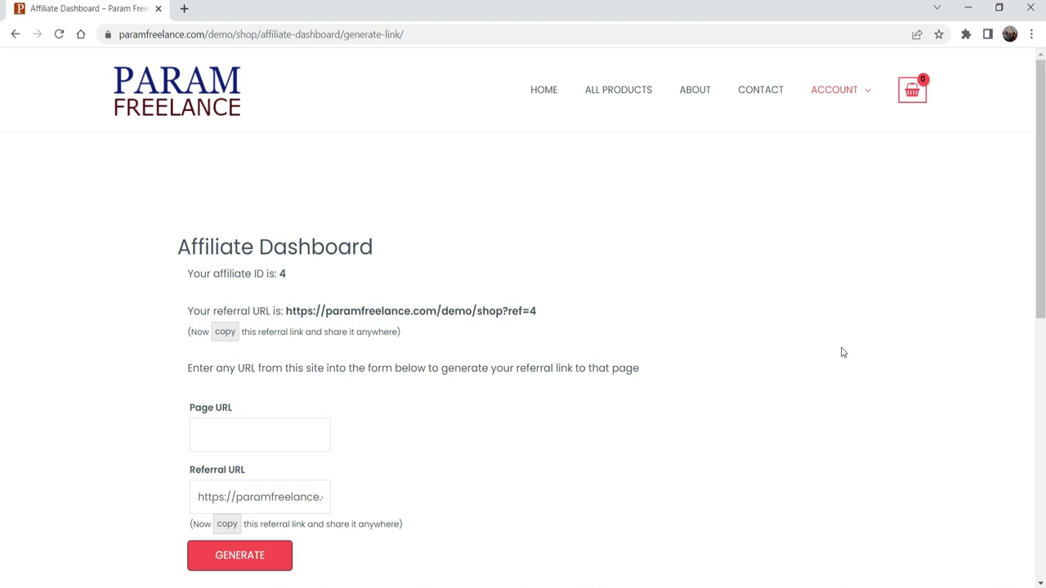
scroll(824, 343, "down", 2)
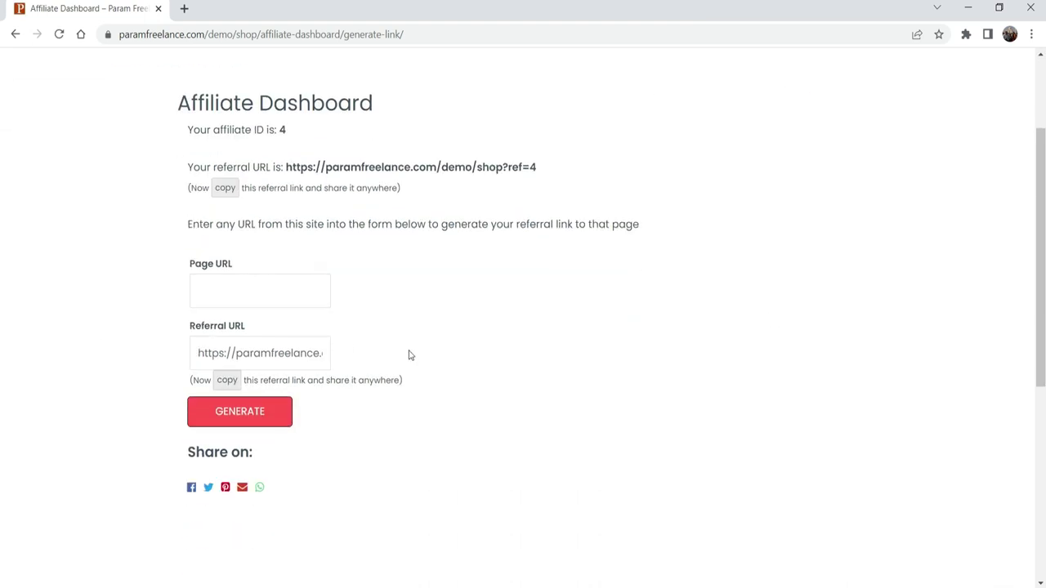
scroll(410, 355, "up", 2)
left_click(14, 34)
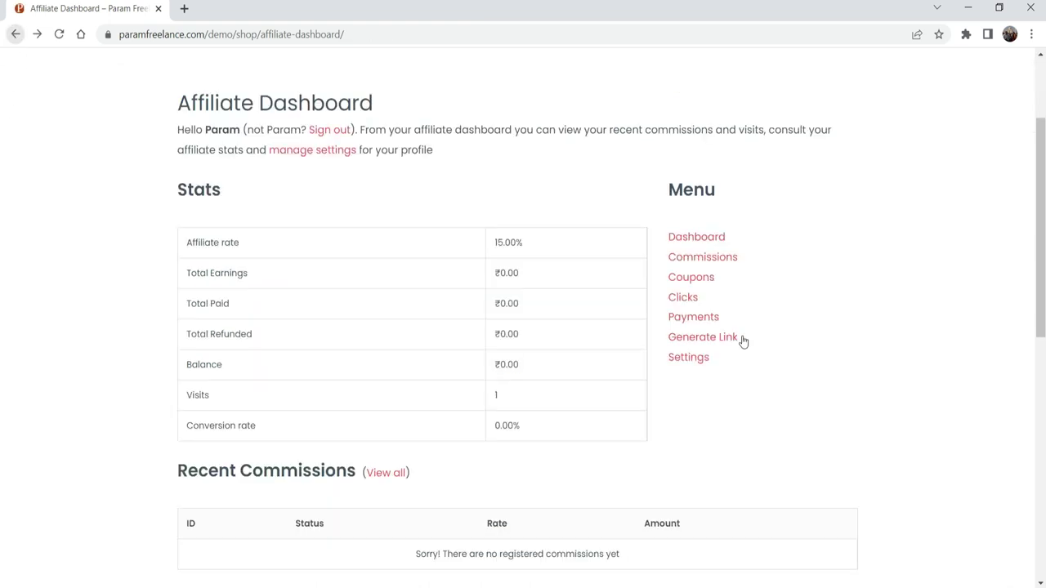
left_click(692, 359)
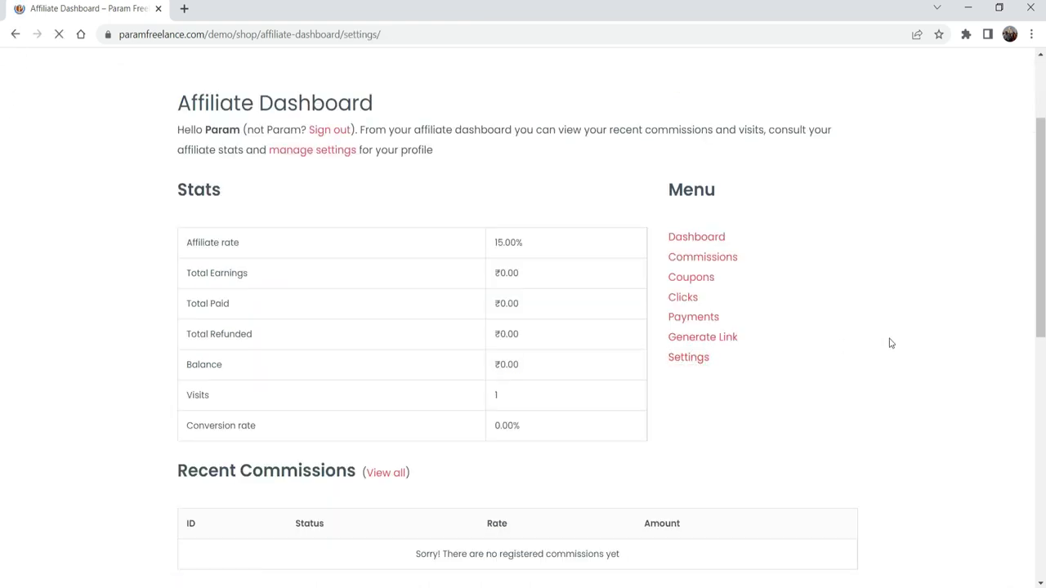
Leave the Settings page for the dashboard, open Coupons, and copy the easy10 sharing link.
left_click(265, 349)
left_click(265, 348)
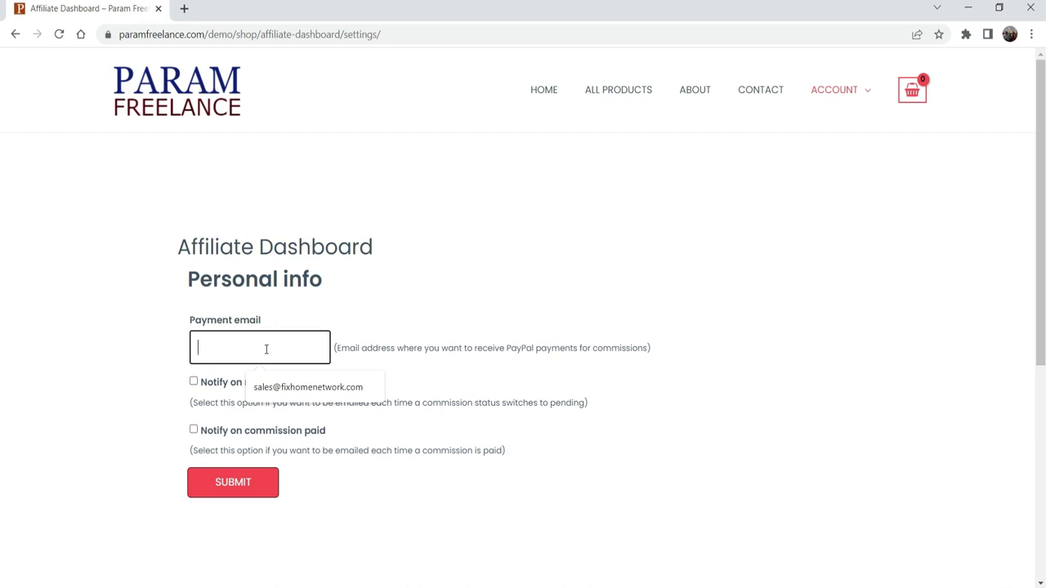
left_click(14, 34)
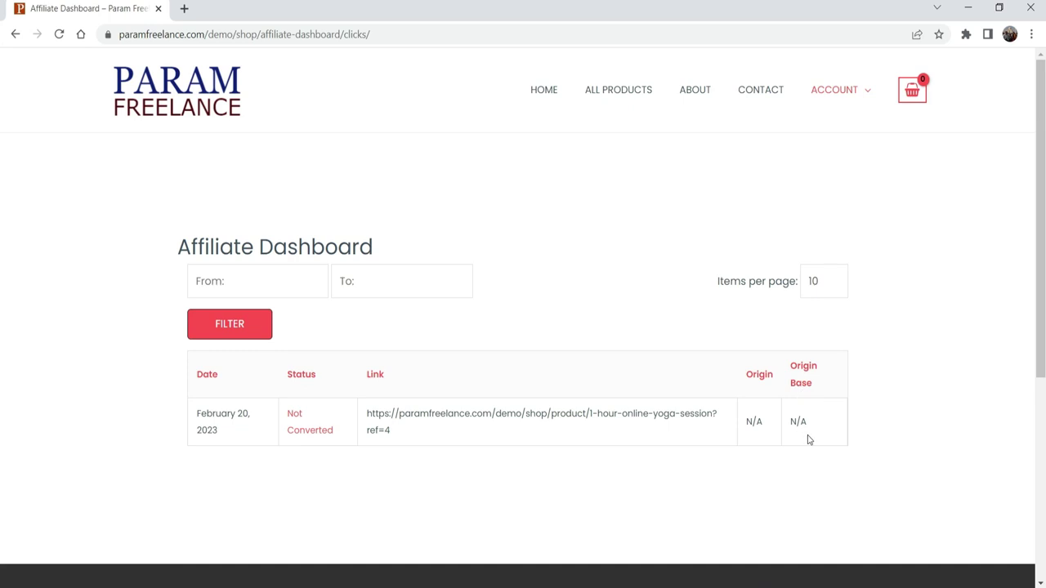
left_click(15, 33)
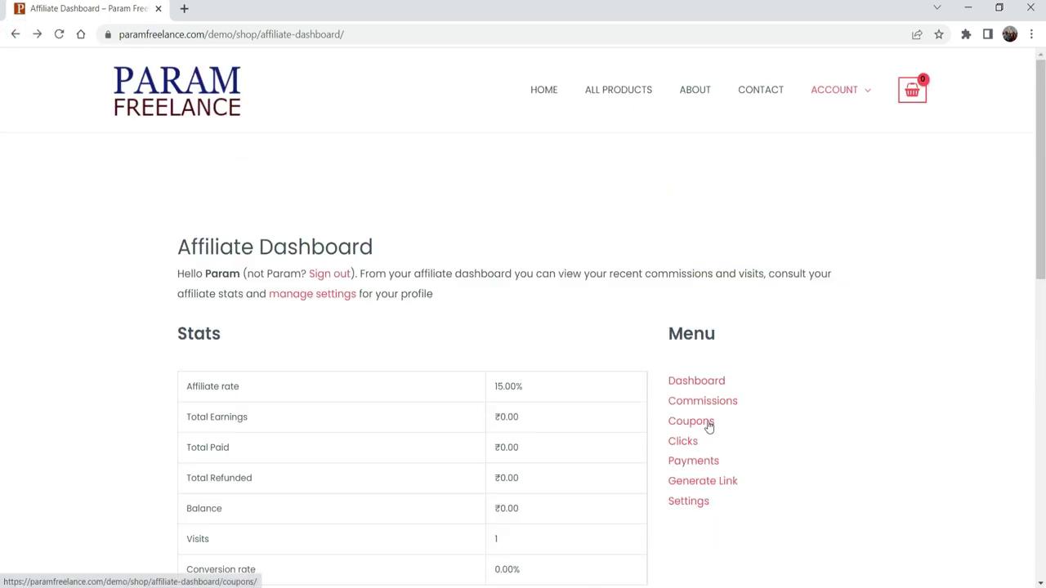
left_click(690, 423)
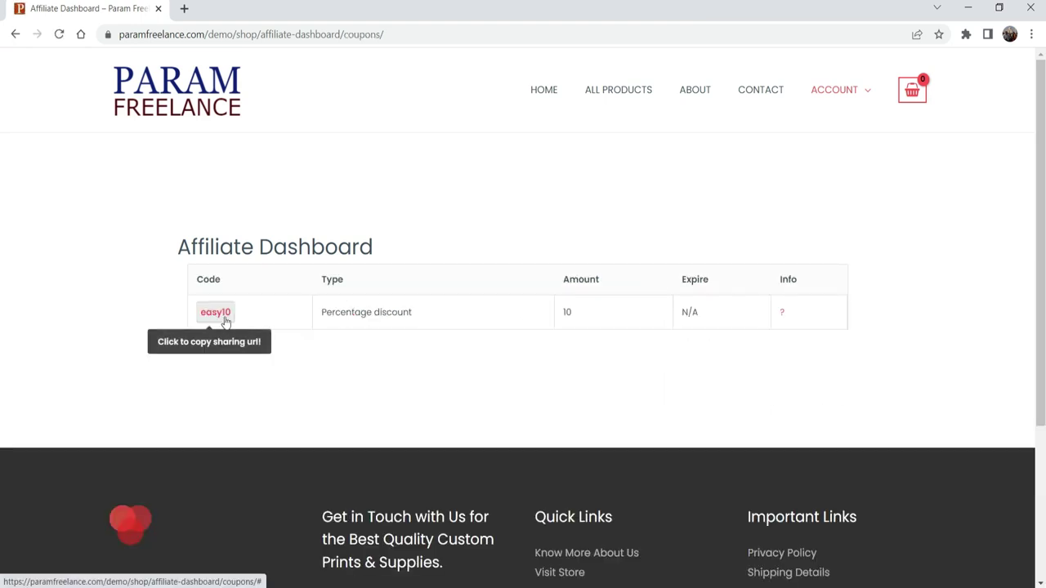
left_click(225, 320)
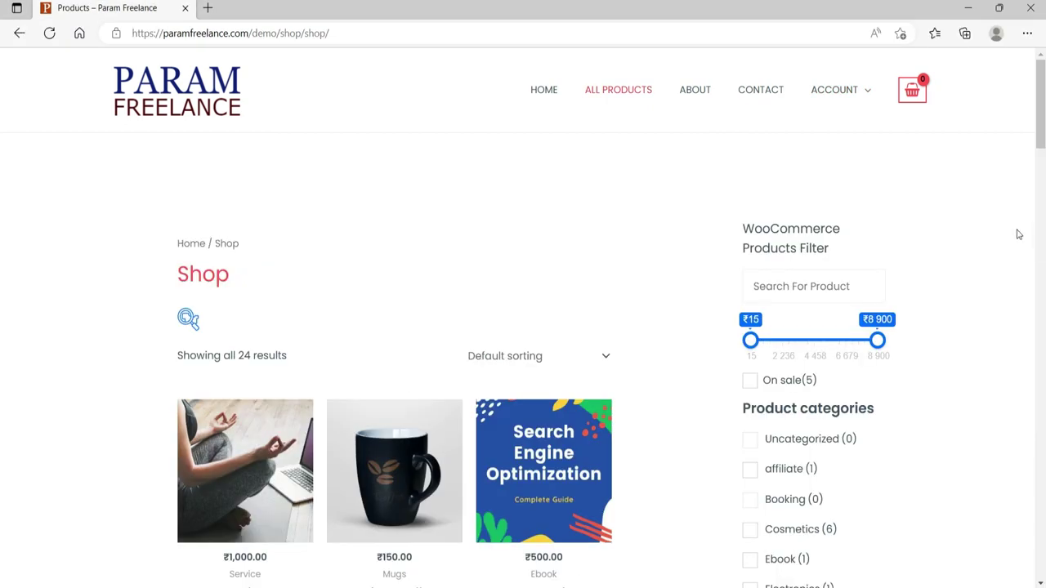
In the logged-out browser, go to Account > Affiliate Dashboard to show the Register form.
mouse_move(856, 97)
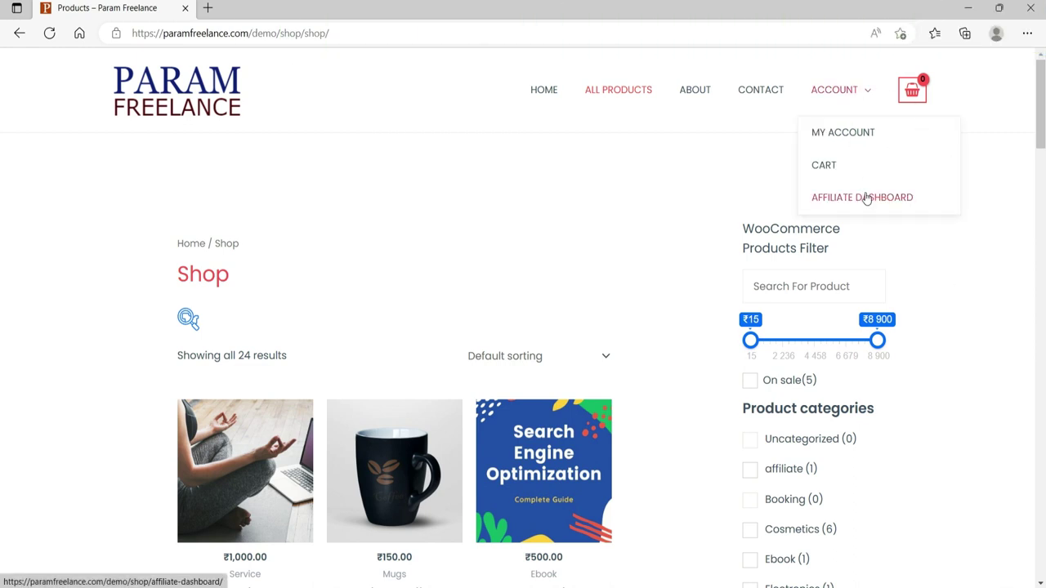
left_click(865, 197)
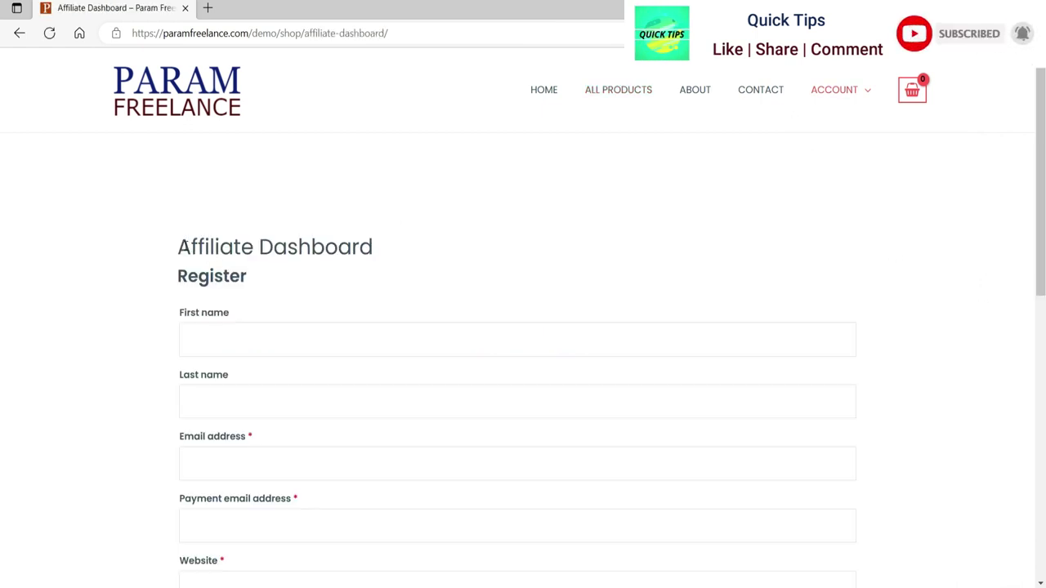
left_click_drag(181, 274, 273, 280)
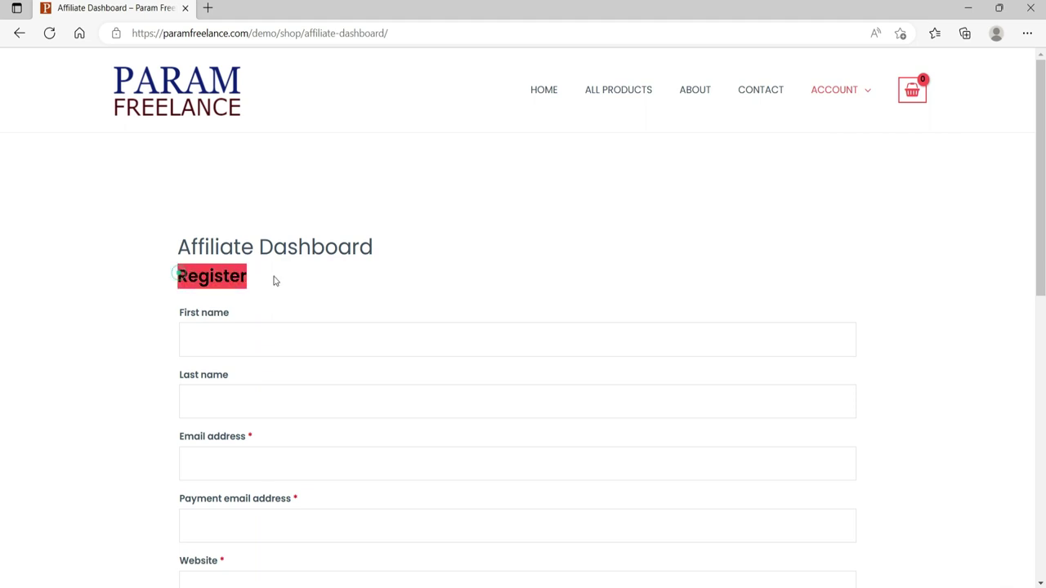
left_click(48, 325)
Review the 'How will you promote our site?' choices, leaving Website / Blog selected.
scroll(48, 243, "down", 1)
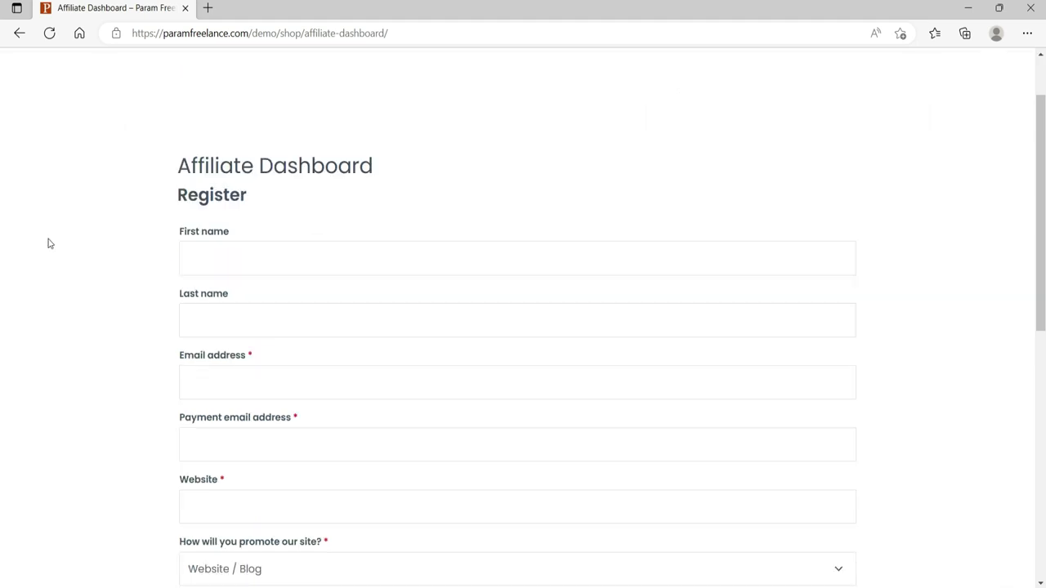
scroll(48, 243, "down", 1)
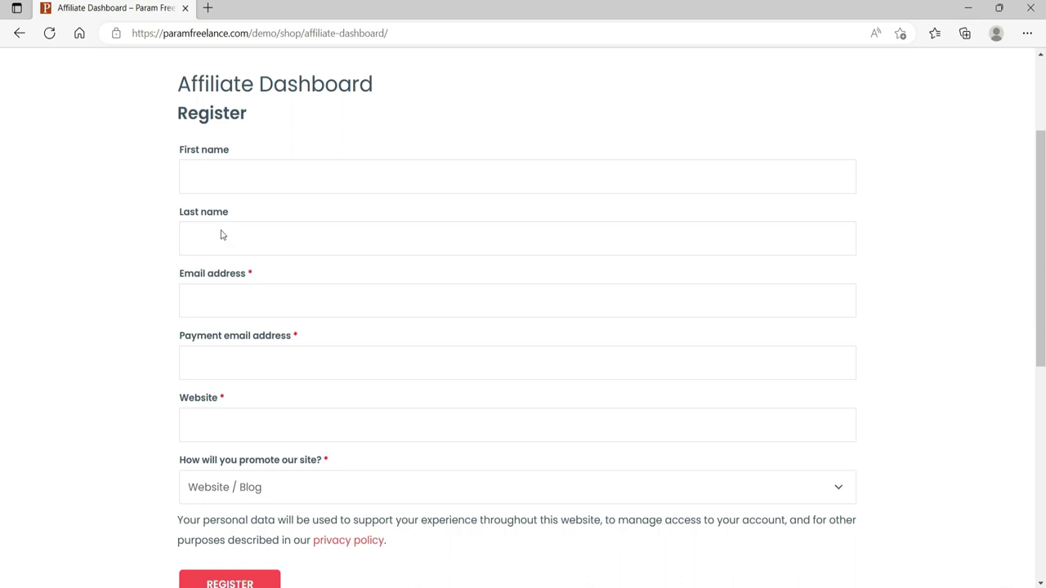
scroll(21, 306, "down", 2)
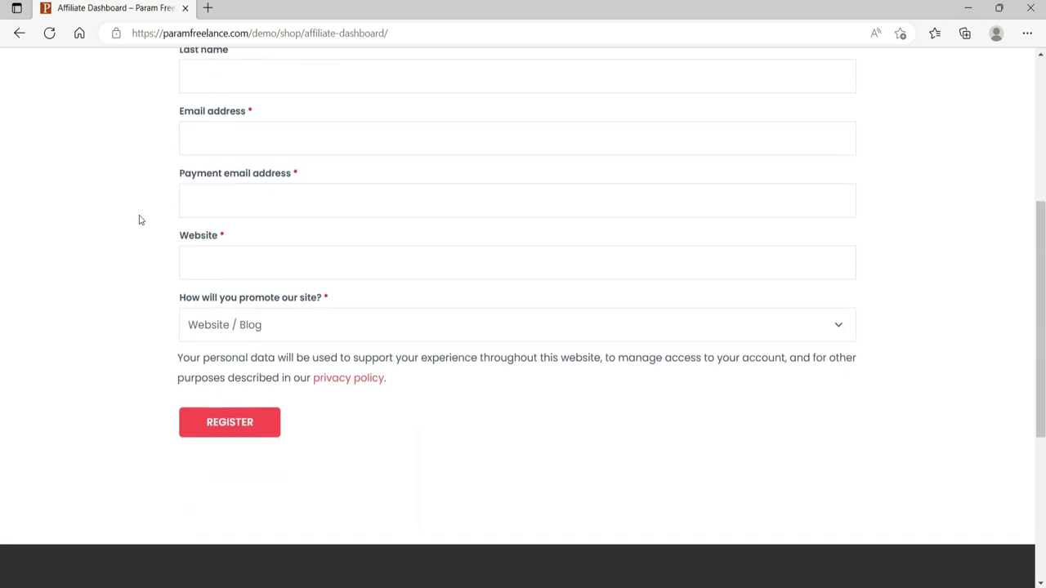
left_click(232, 270)
left_click(286, 326)
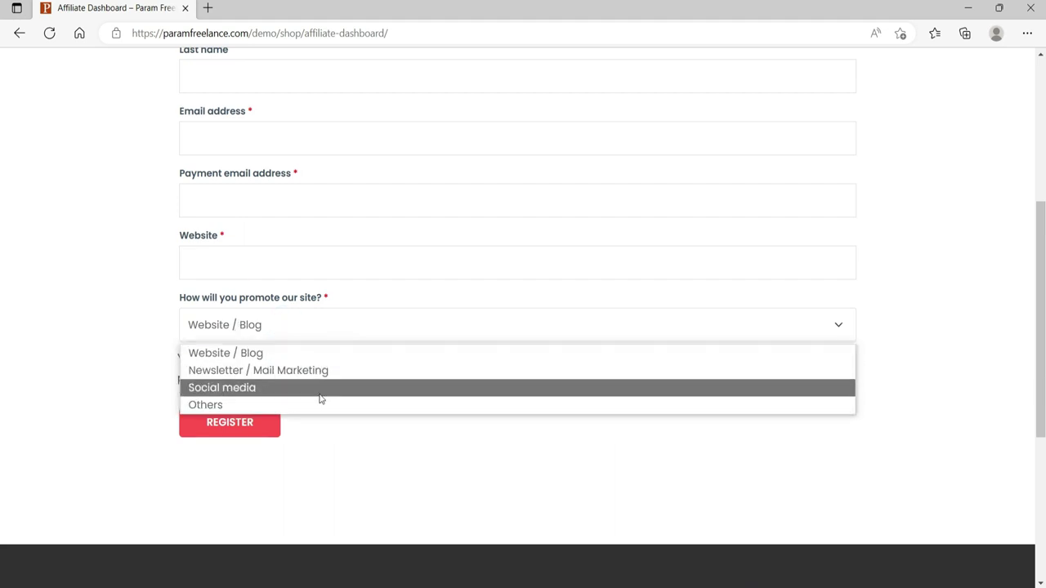
left_click(48, 305)
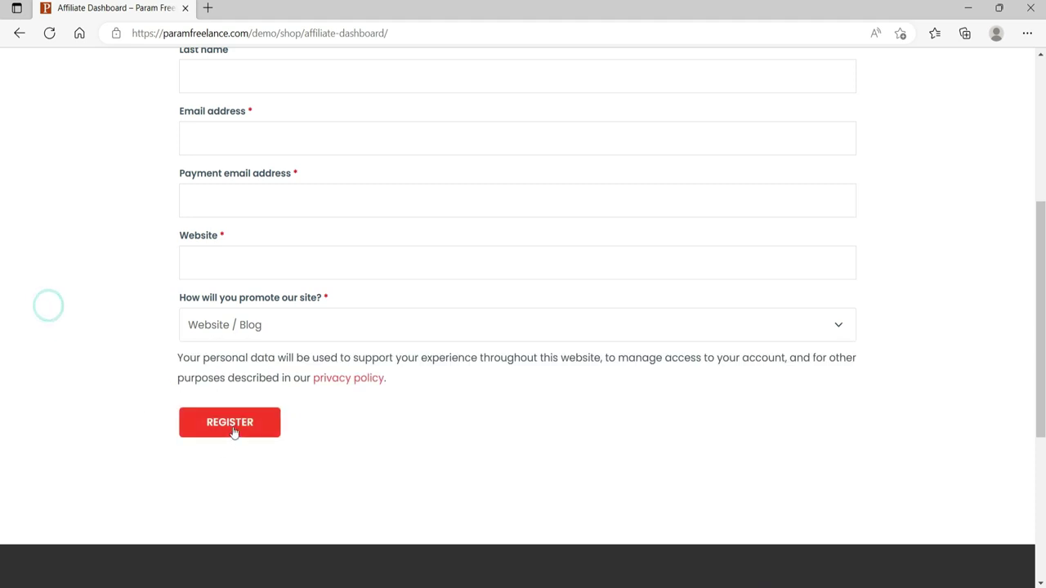
scroll(388, 245, "up", 2)
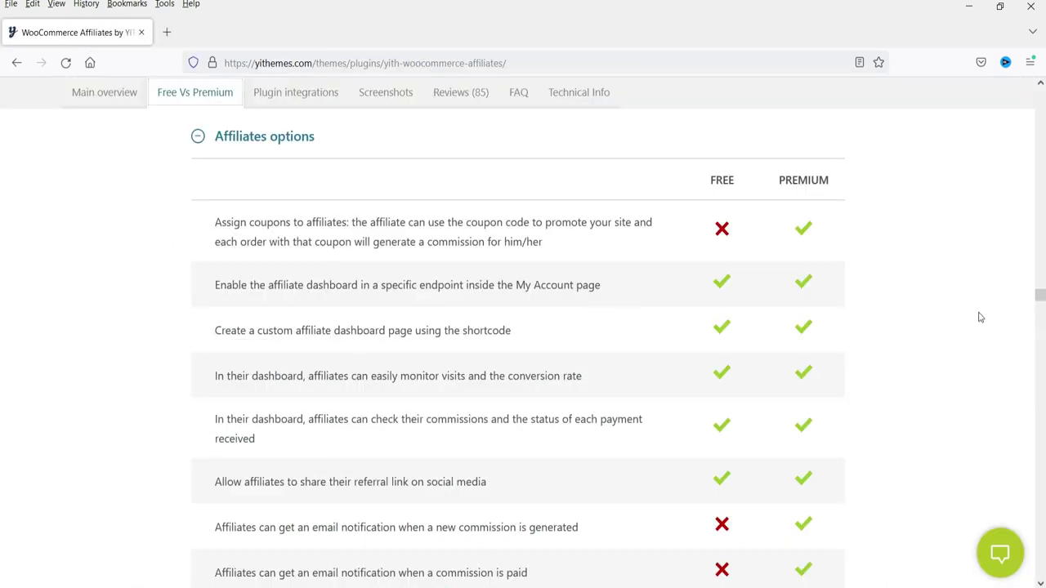
Scroll the yithemes.com Free Vs Premium comparison down to the Commissions table.
scroll(980, 306, "down", 2)
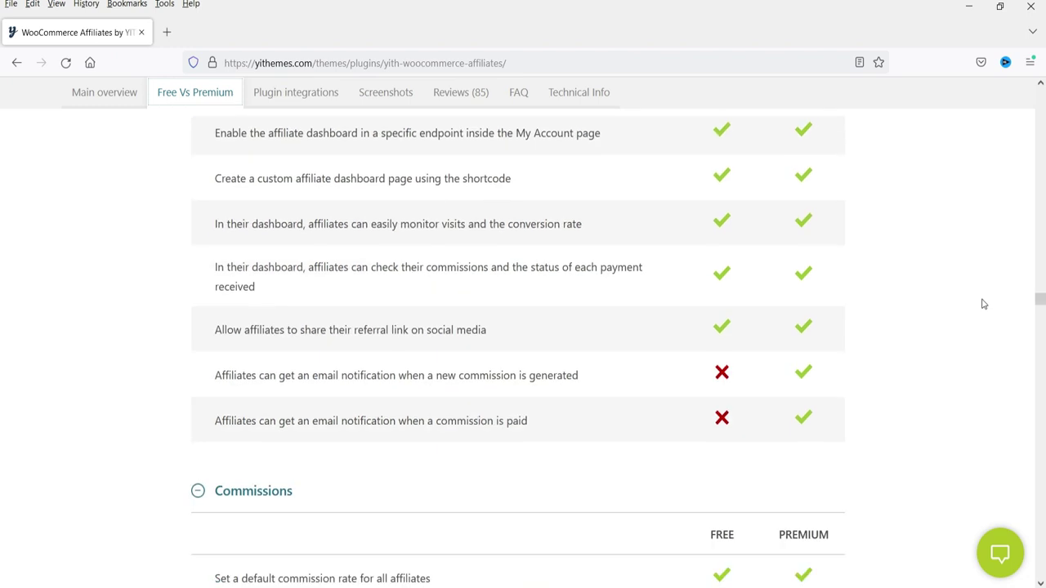
scroll(981, 308, "down", 3)
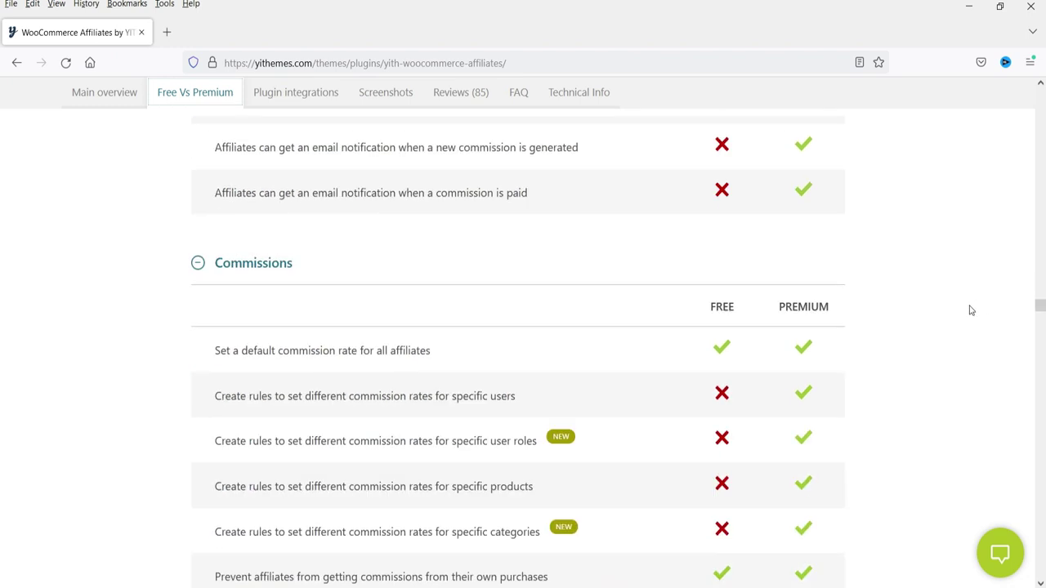